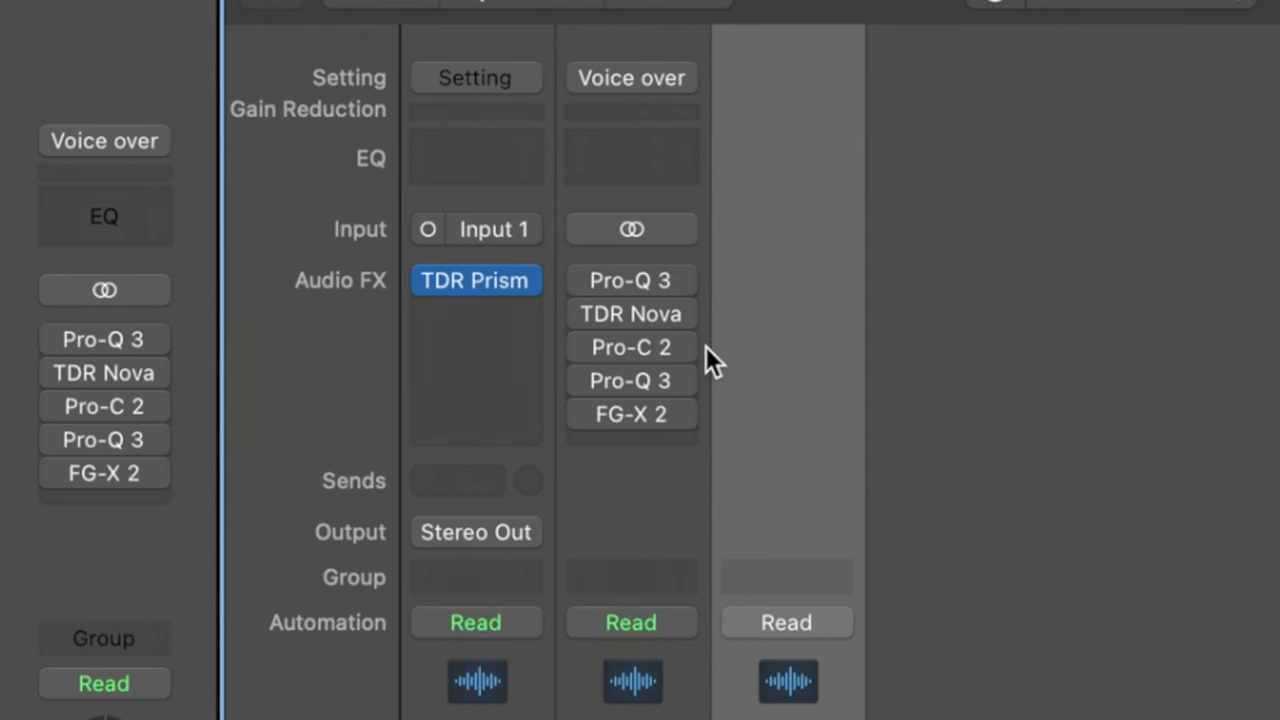
- Open the Voice over's first Pro-Q 3 and play the dry, unprocessed voice-over
{"action": "left_click", "coordinate": [637, 281]}
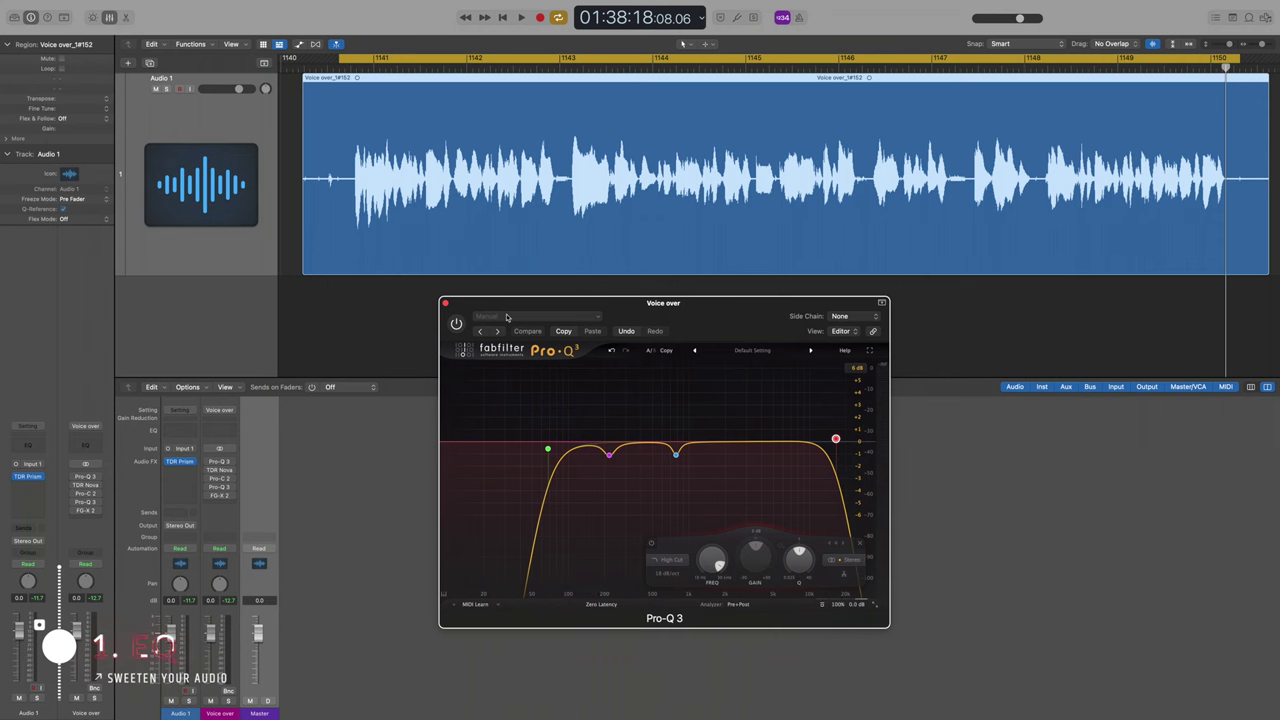
{"action": "left_click_drag", "start_coordinate": [511, 312], "coordinate": [521, 326]}
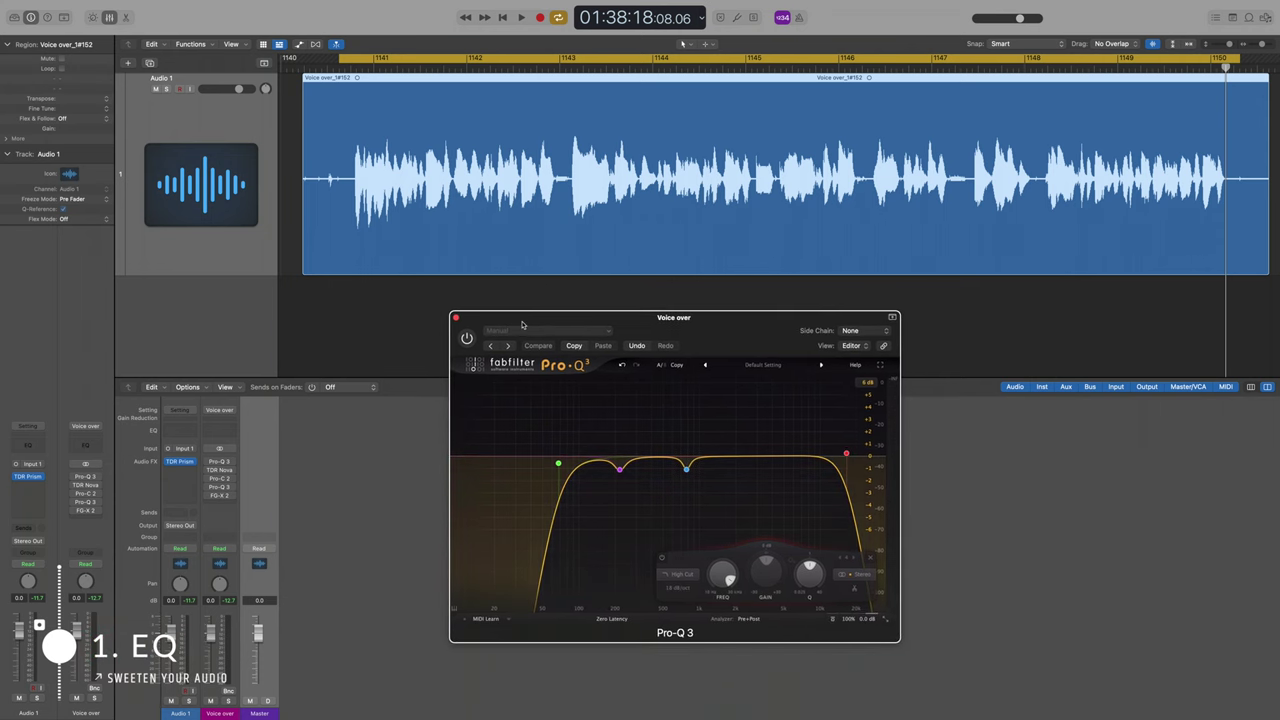
{"action": "key", "text": "space"}
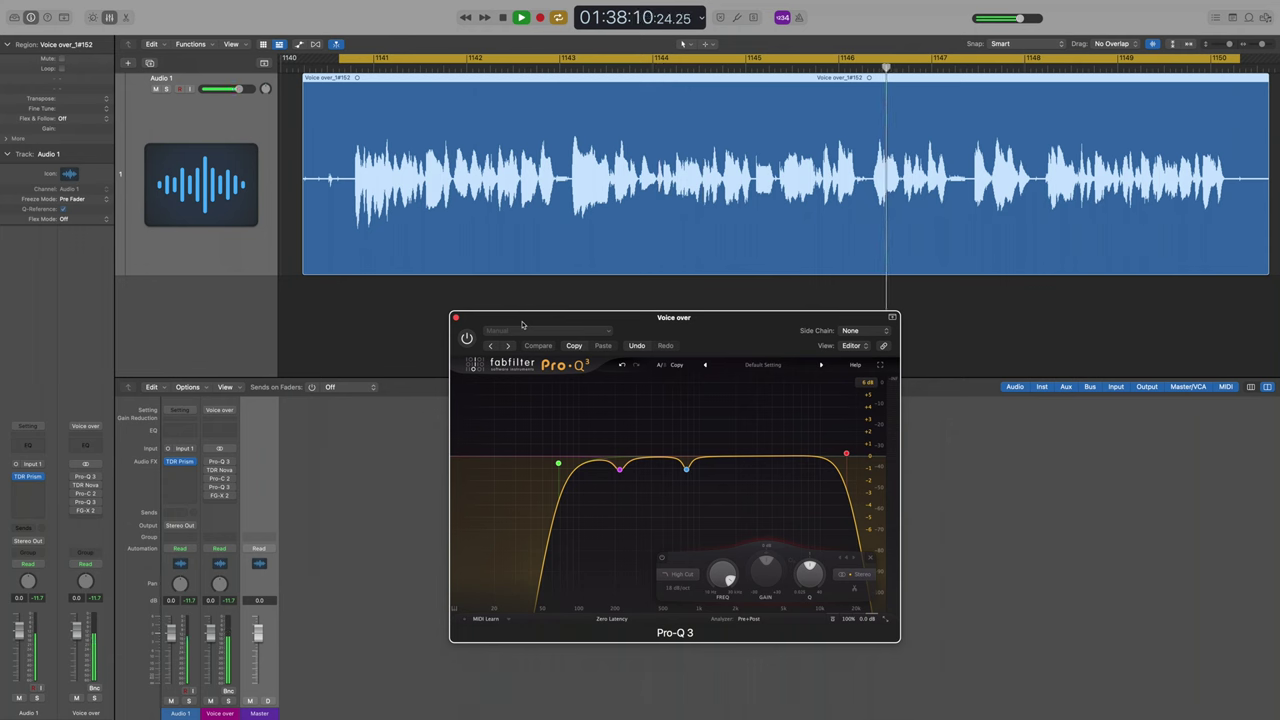
{"action": "key", "text": "space"}
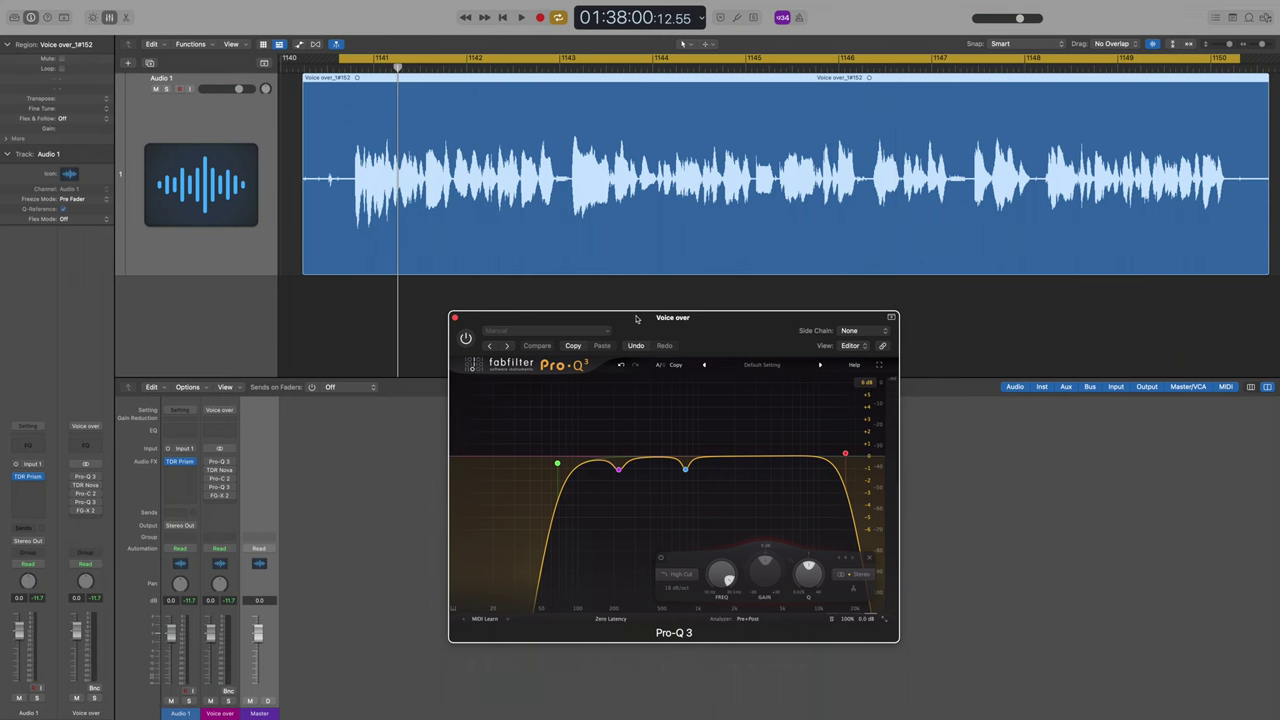
- Switch on the first Pro-Q 3 so its low cut and mid dips act on the voice
{"action": "left_click_drag", "start_coordinate": [587, 320], "coordinate": [526, 306]}
{"action": "left_click", "coordinate": [407, 325]}
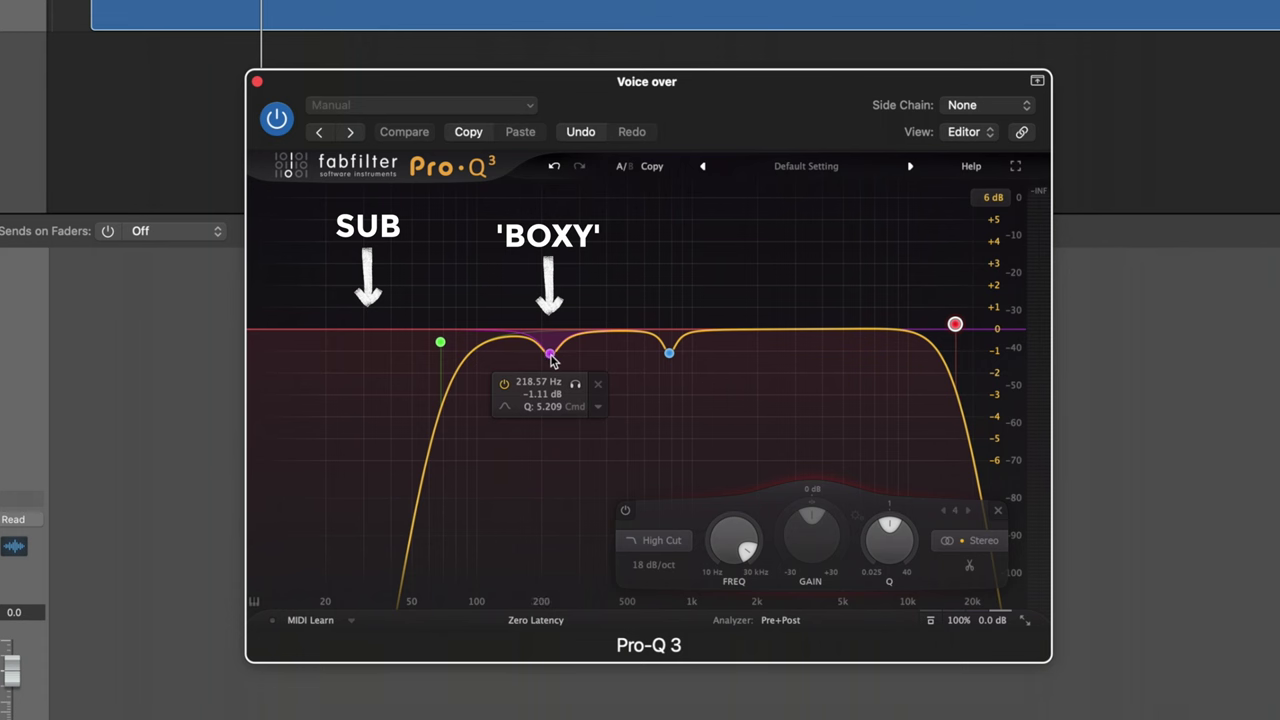
{"action": "mouse_move", "coordinate": [670, 356]}
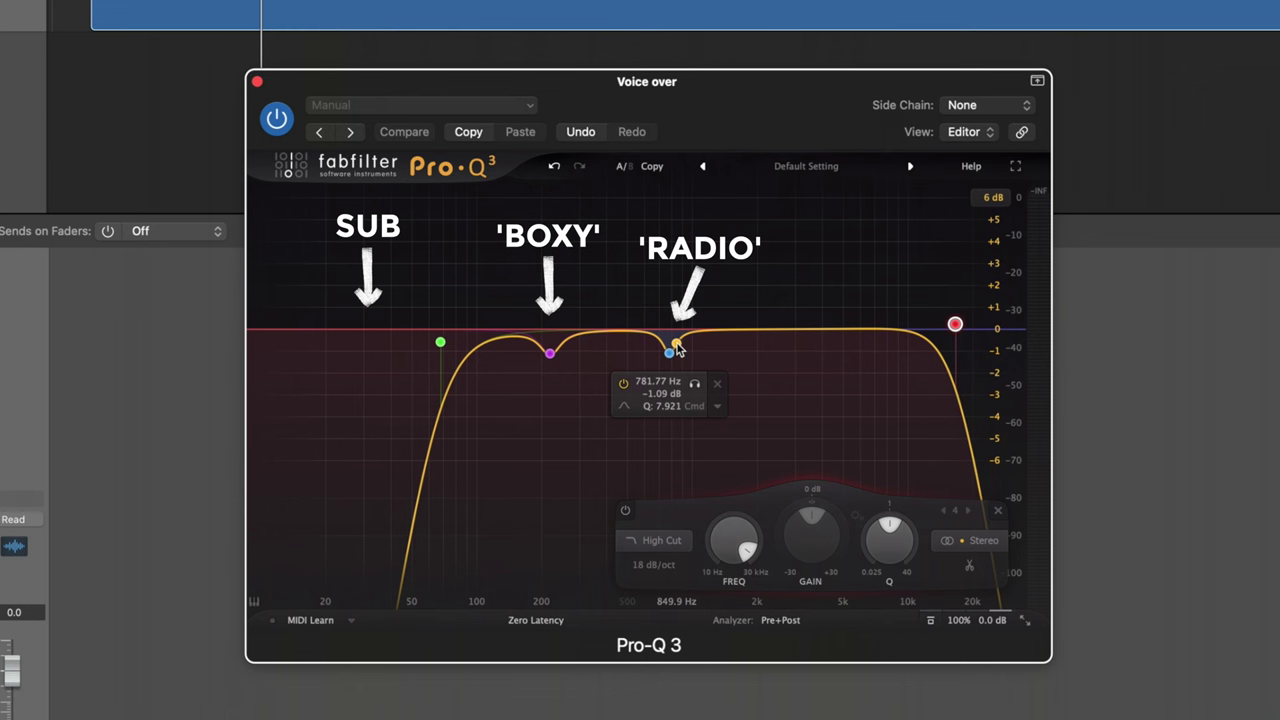
{"action": "mouse_move", "coordinate": [956, 328]}
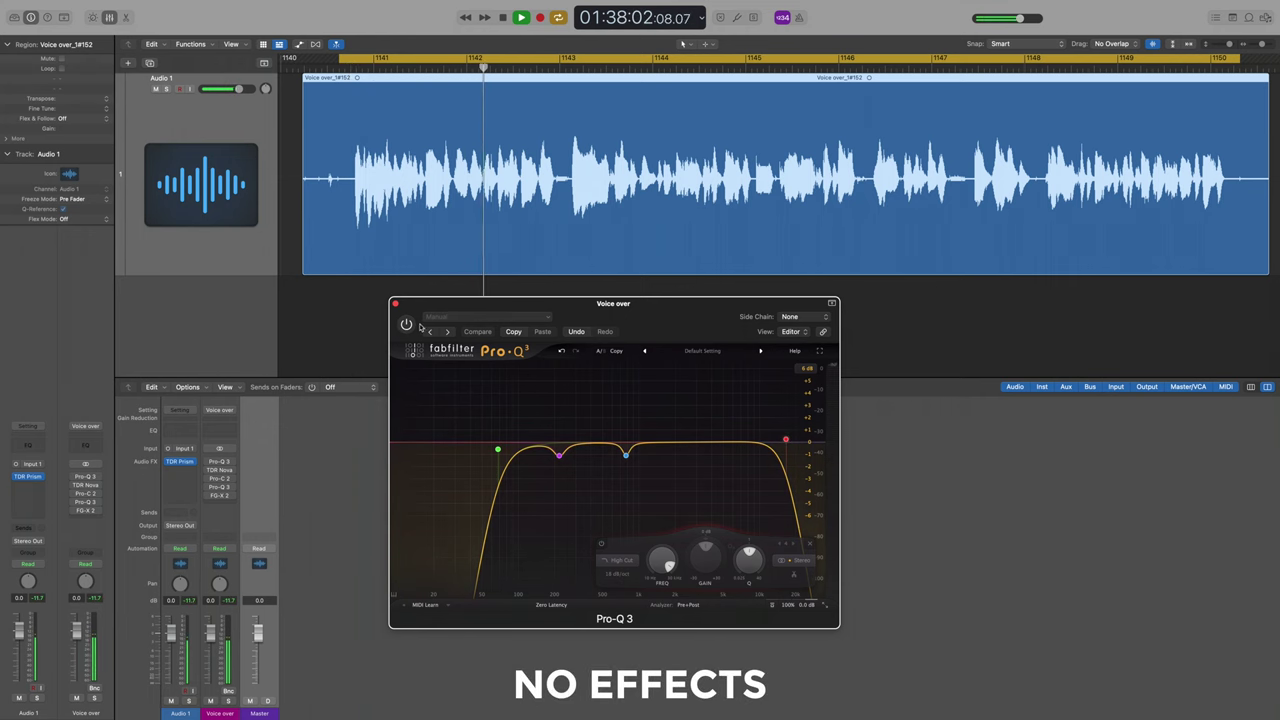
- Re-enable the Pro-Q 3 during playback to hear the EQ'd voice, then stop
{"action": "left_click", "coordinate": [406, 325]}
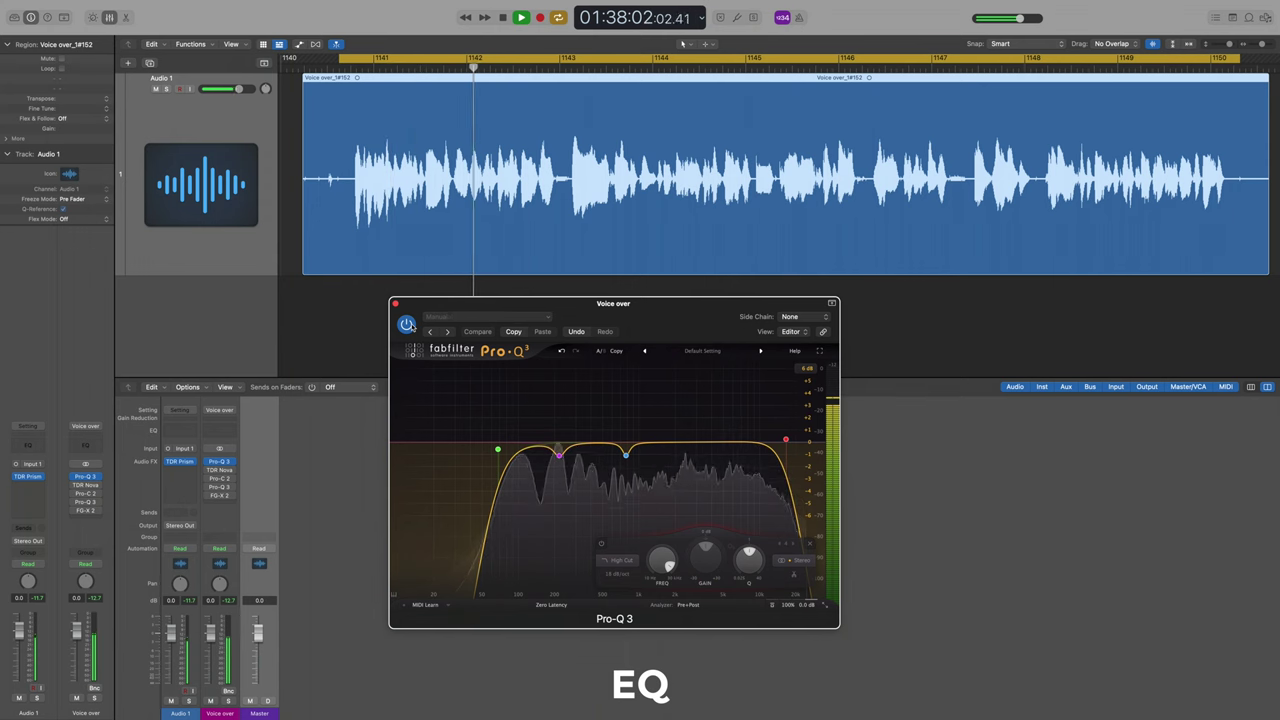
{"action": "key", "text": "space"}
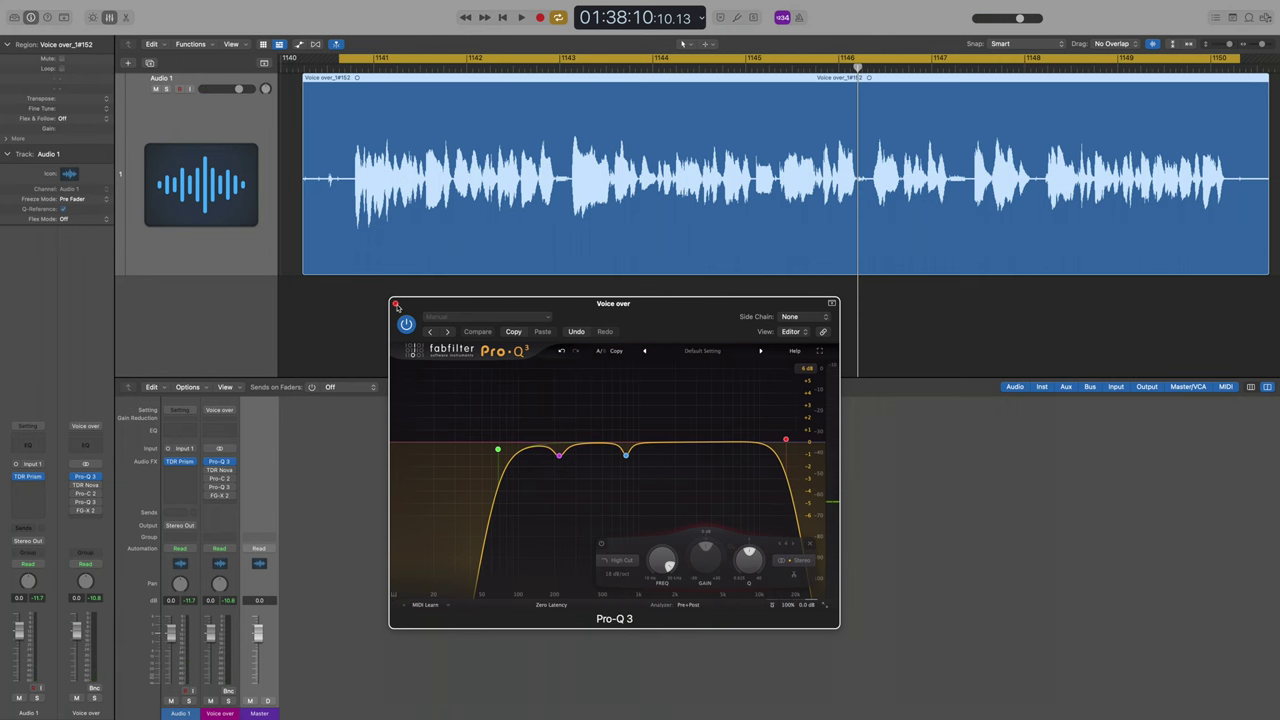
- Close Pro-Q 3 and open TDR Nova with its De-ess (split) preset near 6.0 kHz
{"action": "left_click", "coordinate": [396, 304]}
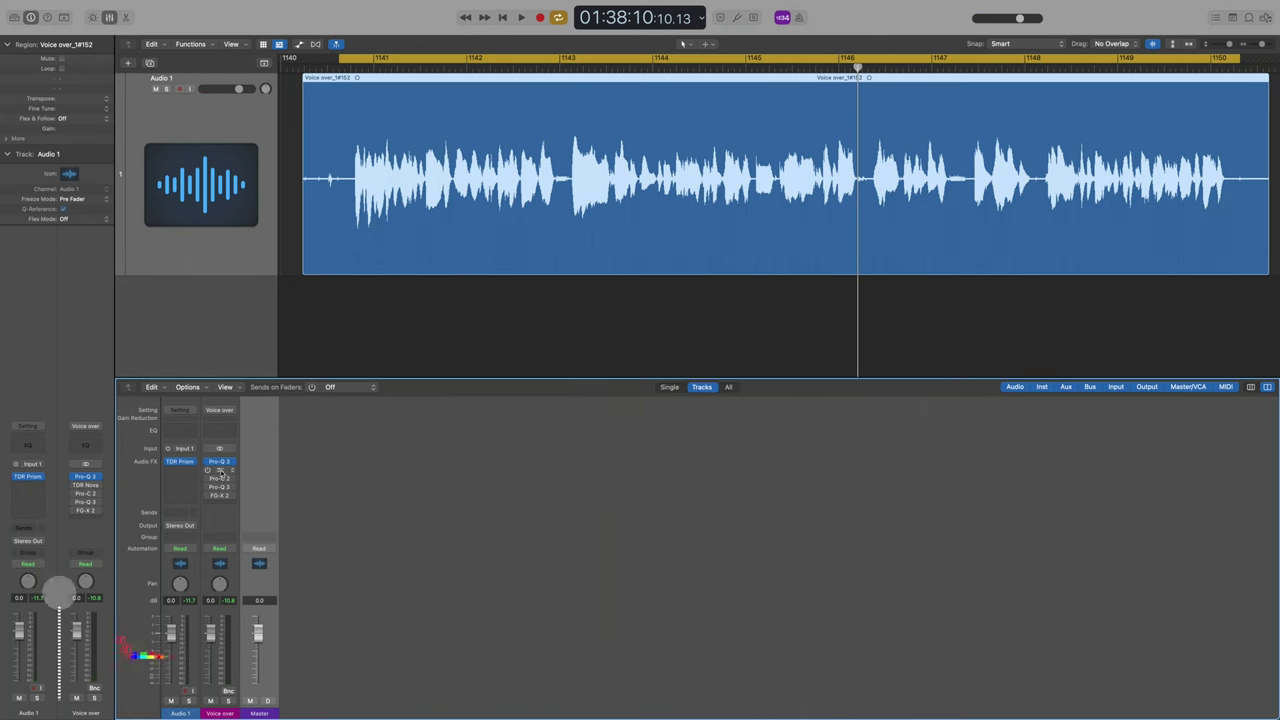
{"action": "left_click", "coordinate": [220, 470]}
{"action": "left_click_drag", "start_coordinate": [667, 253], "coordinate": [611, 297]}
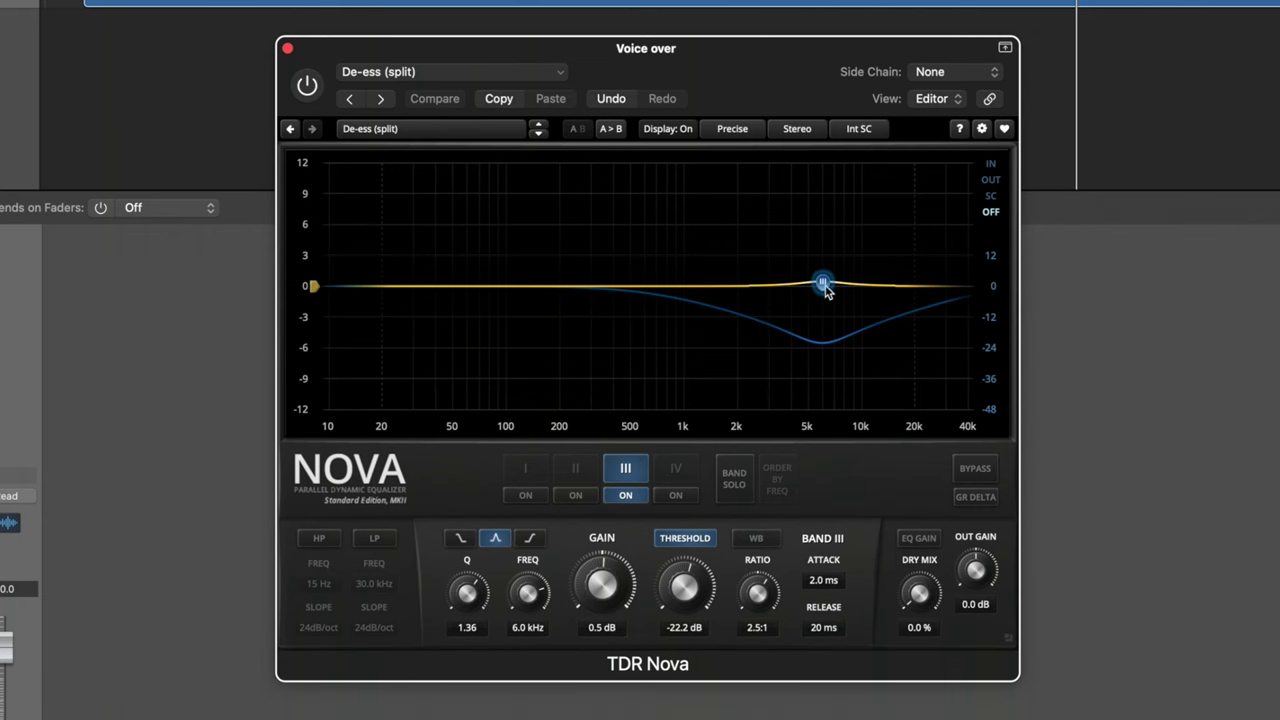
{"action": "left_click_drag", "start_coordinate": [728, 80], "coordinate": [1068, 46]}
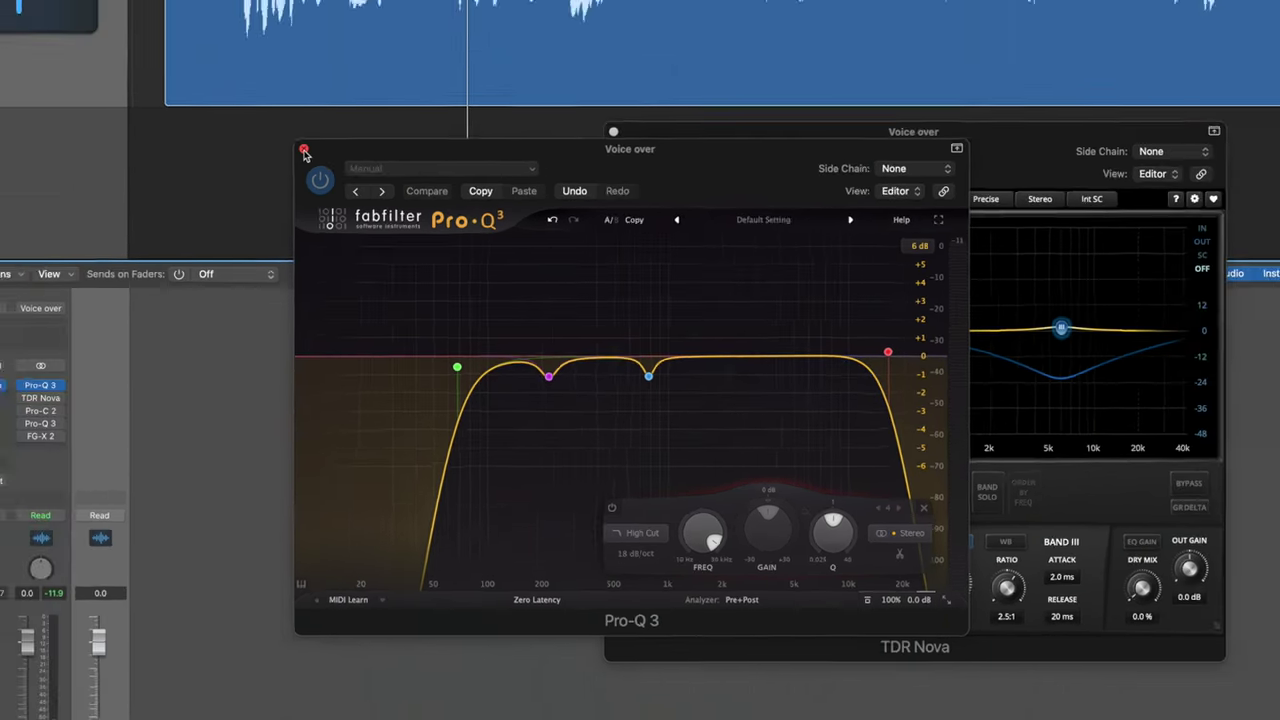
- Enable TDR Nova during playback: band III de-essing at 6.0 kHz, -22.2 dB threshold, 2.5:1 ratio
{"action": "left_click", "coordinate": [256, 70]}
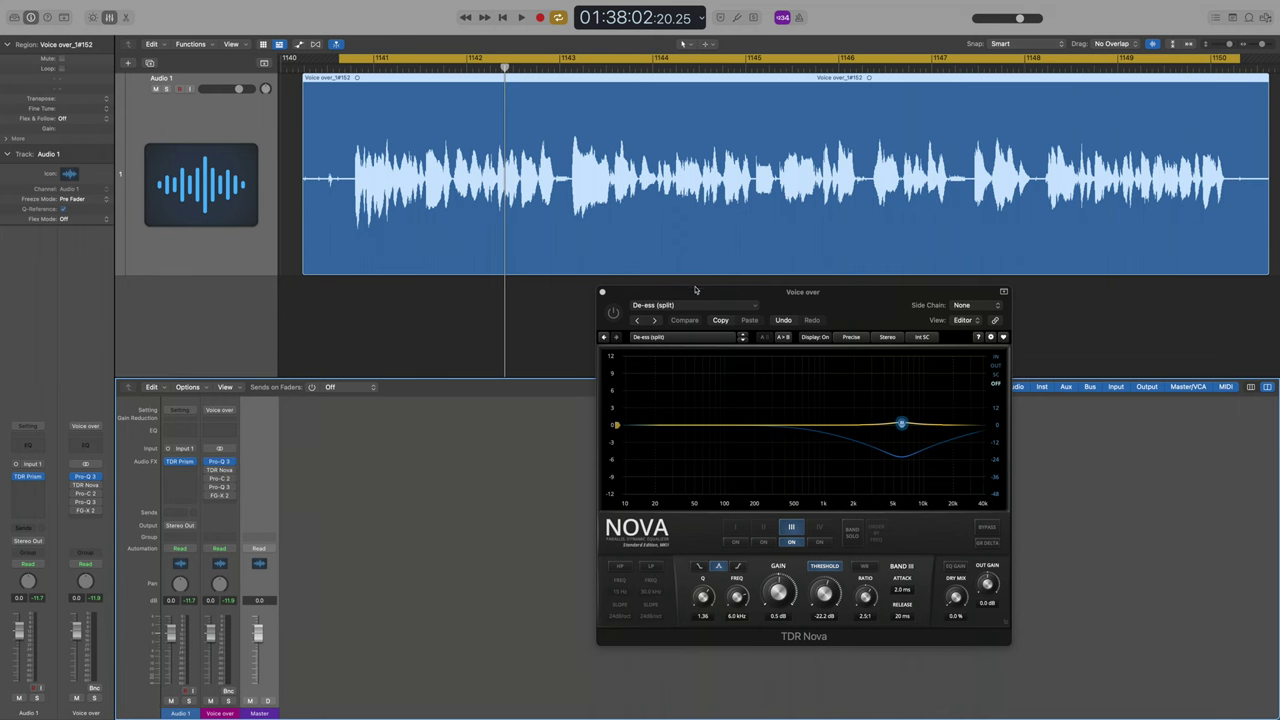
{"action": "left_click_drag", "start_coordinate": [655, 293], "coordinate": [557, 302]}
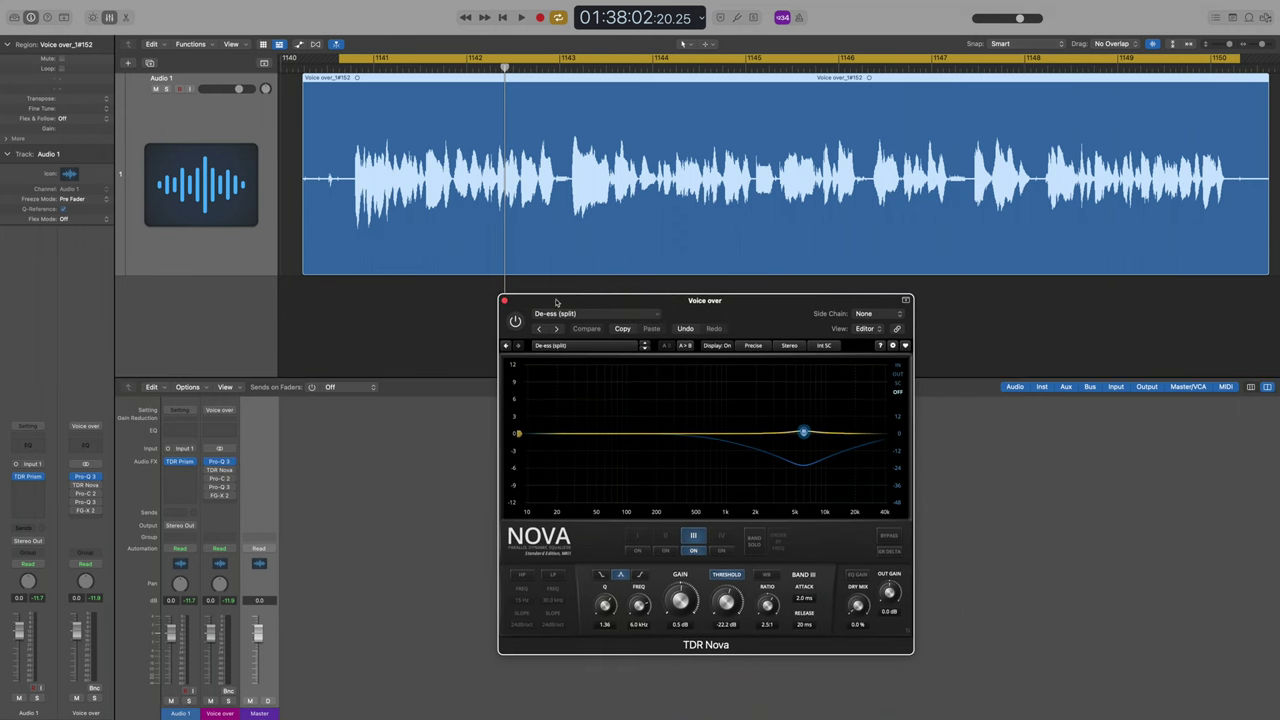
{"action": "key", "text": "space"}
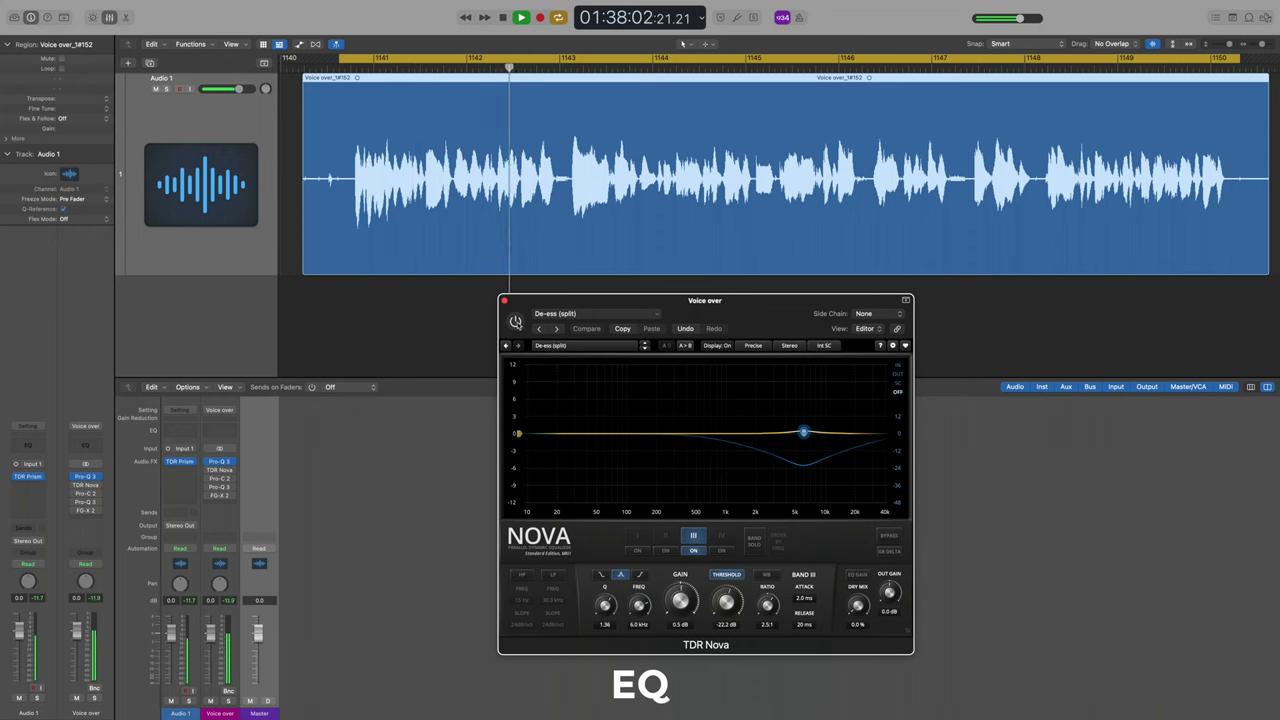
{"action": "left_click", "coordinate": [515, 321]}
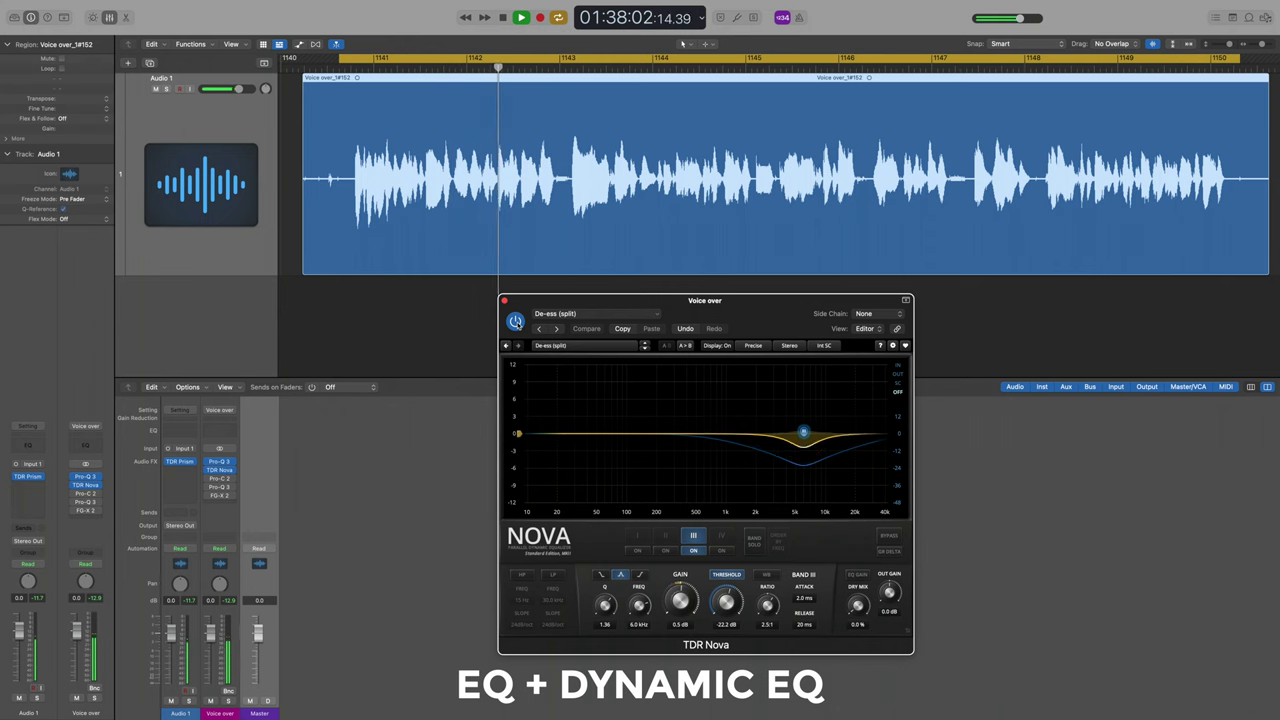
{"action": "key", "text": "space"}
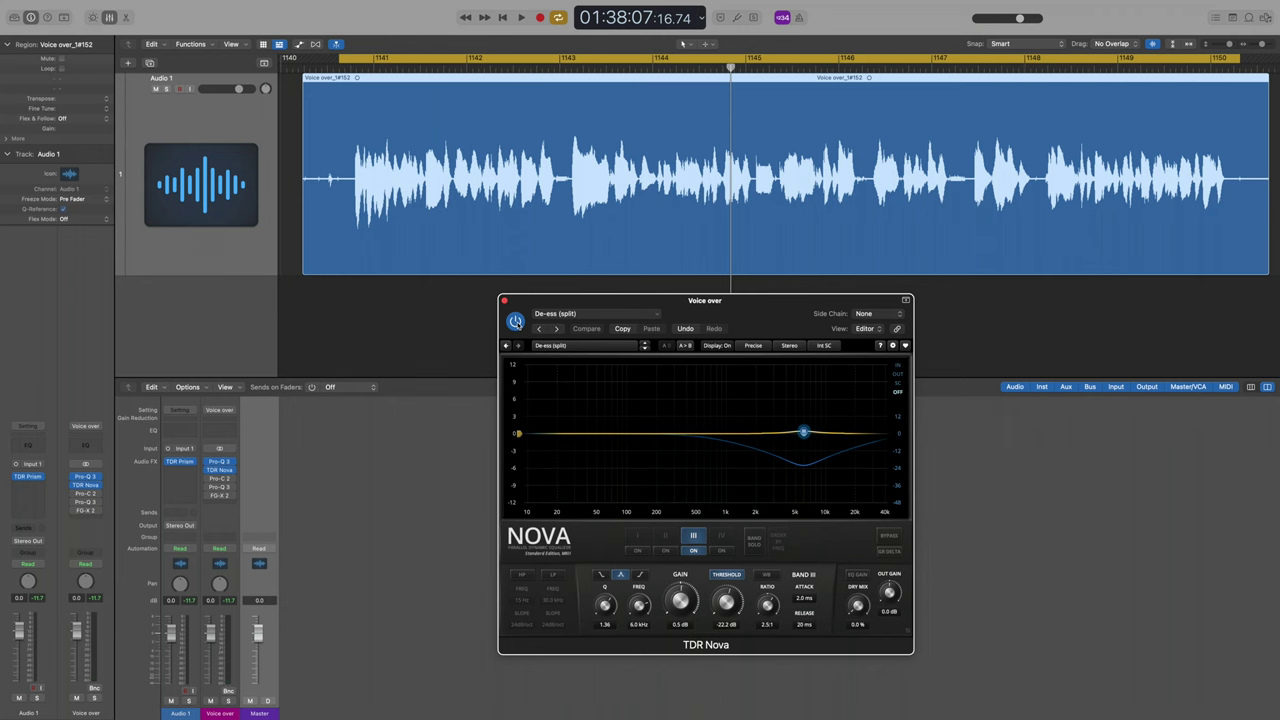
{"action": "left_click_drag", "start_coordinate": [524, 305], "coordinate": [512, 293]}
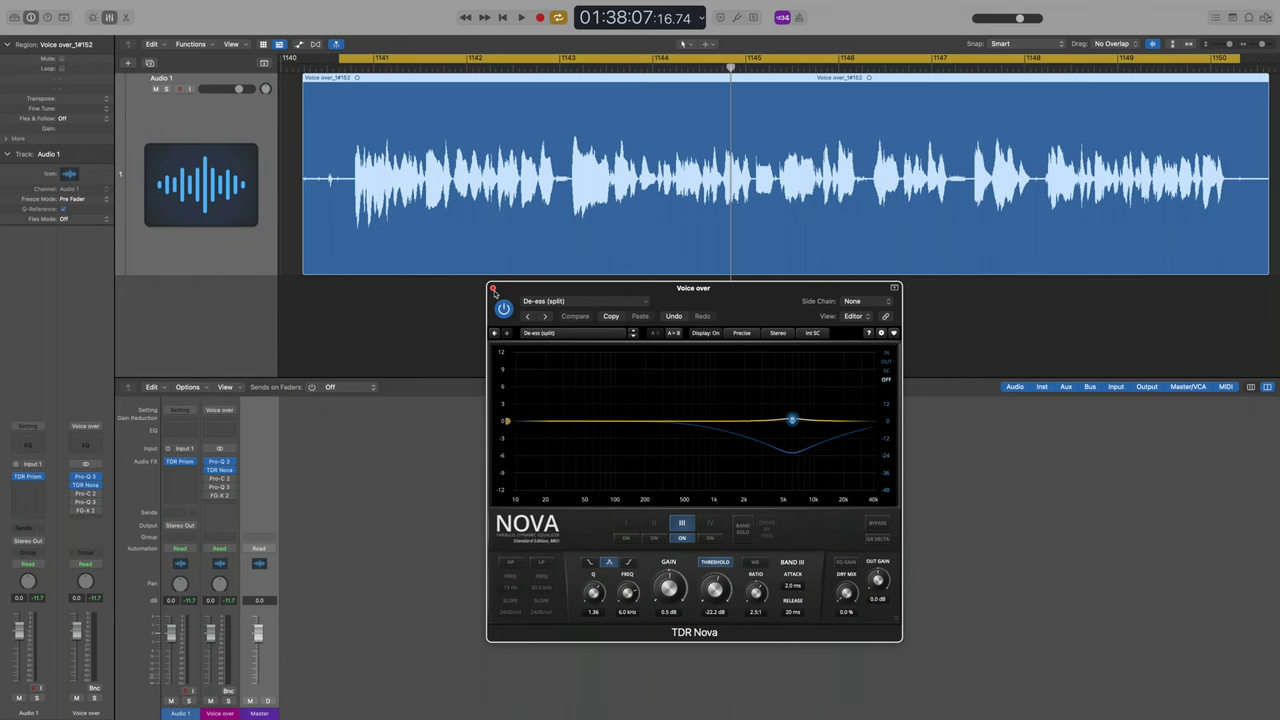
- Close TDR Nova and open the Pro-C 2 compressor on the Voice over channel
{"action": "left_click", "coordinate": [492, 288]}
{"action": "left_click", "coordinate": [219, 478]}
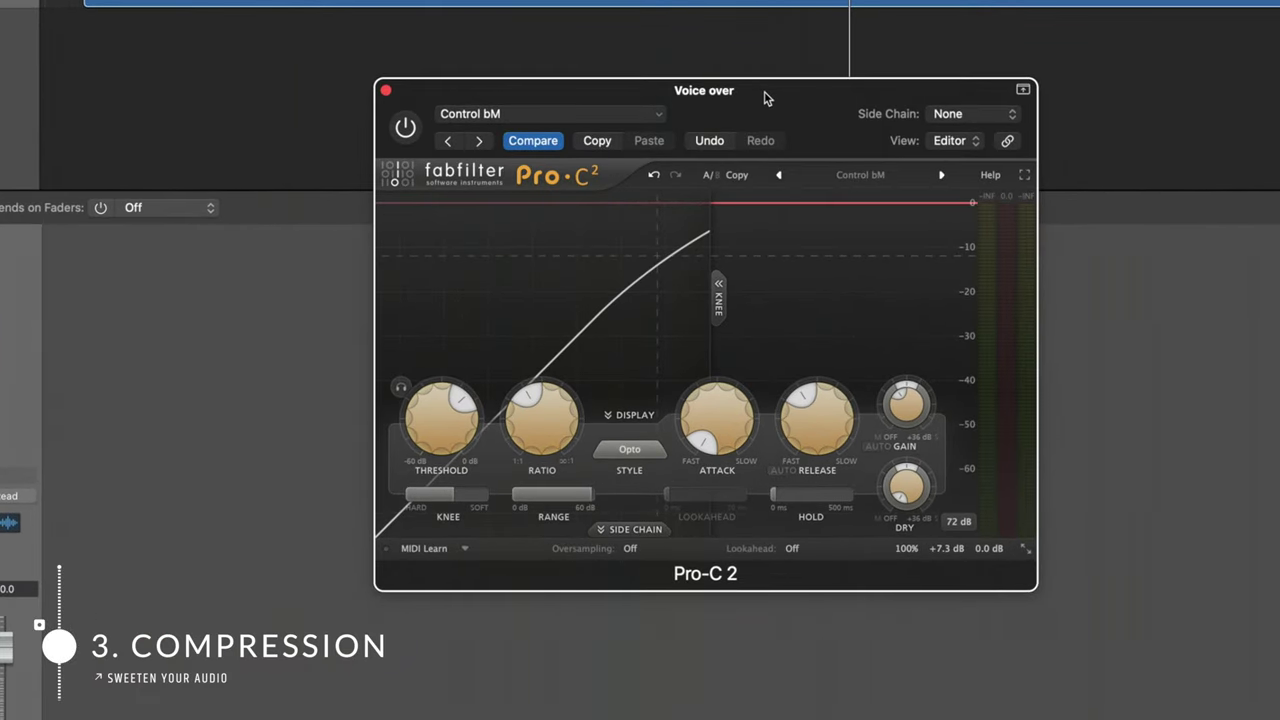
{"action": "left_click_drag", "start_coordinate": [765, 97], "coordinate": [737, 107]}
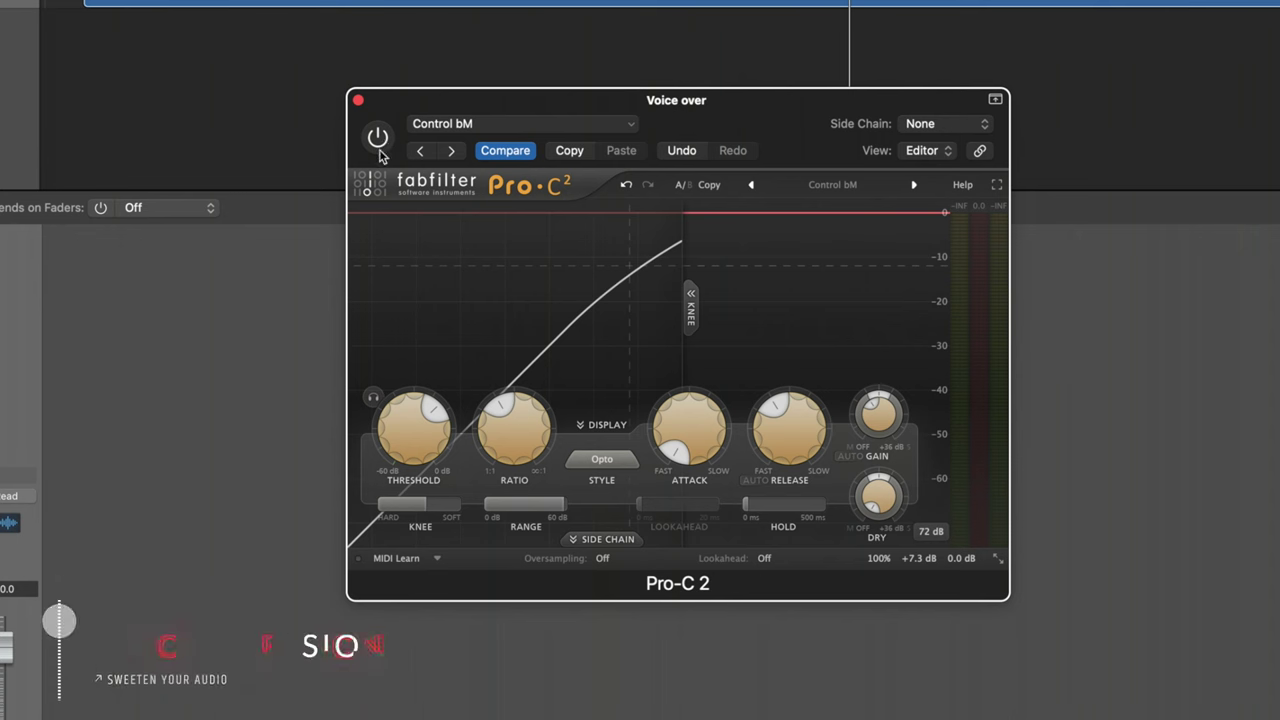
{"action": "mouse_move", "coordinate": [503, 413]}
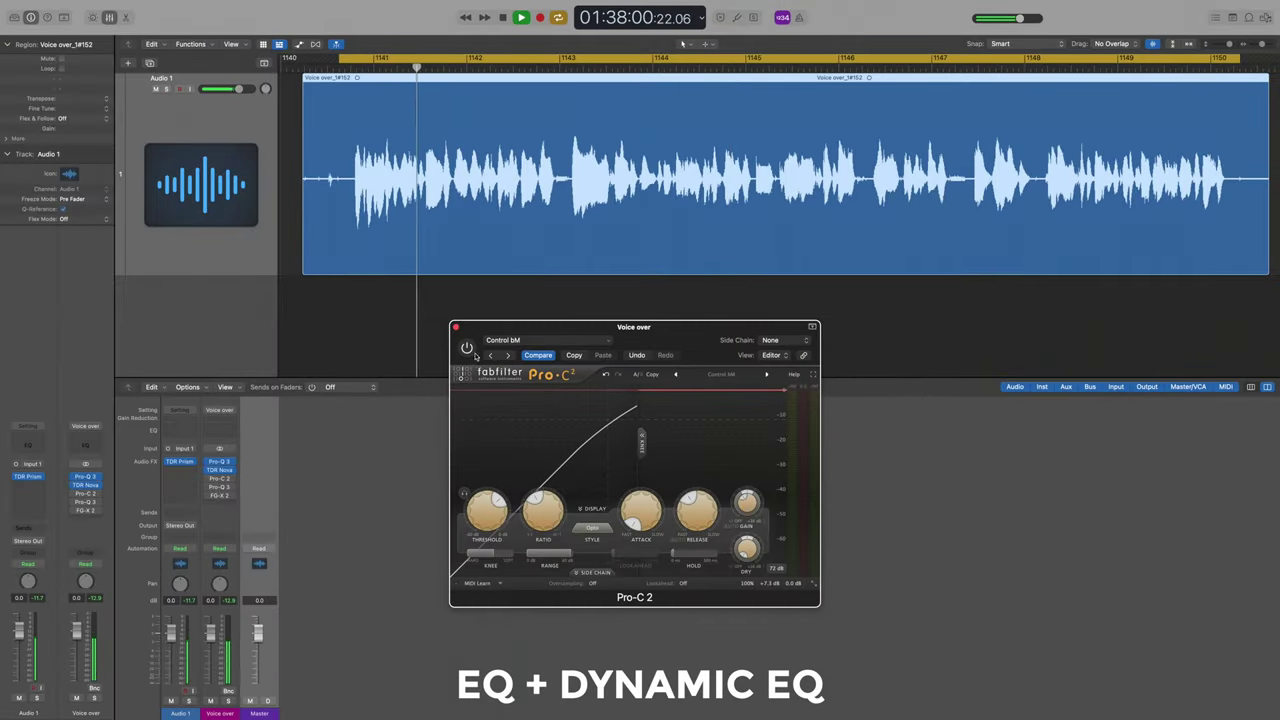
- Switch Pro-C 2 on, review its attack and knee, and close its window
{"action": "left_click", "coordinate": [467, 349]}
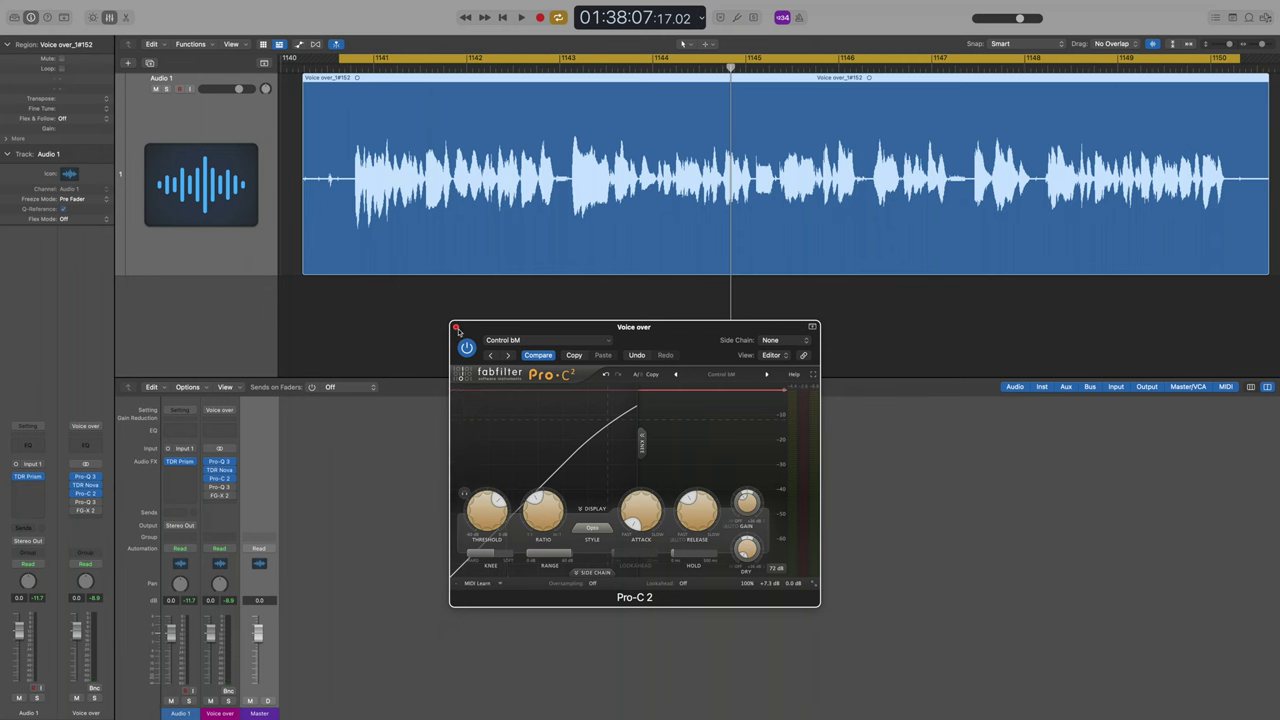
{"action": "mouse_move", "coordinate": [640, 515]}
{"action": "key", "text": "super+w"}
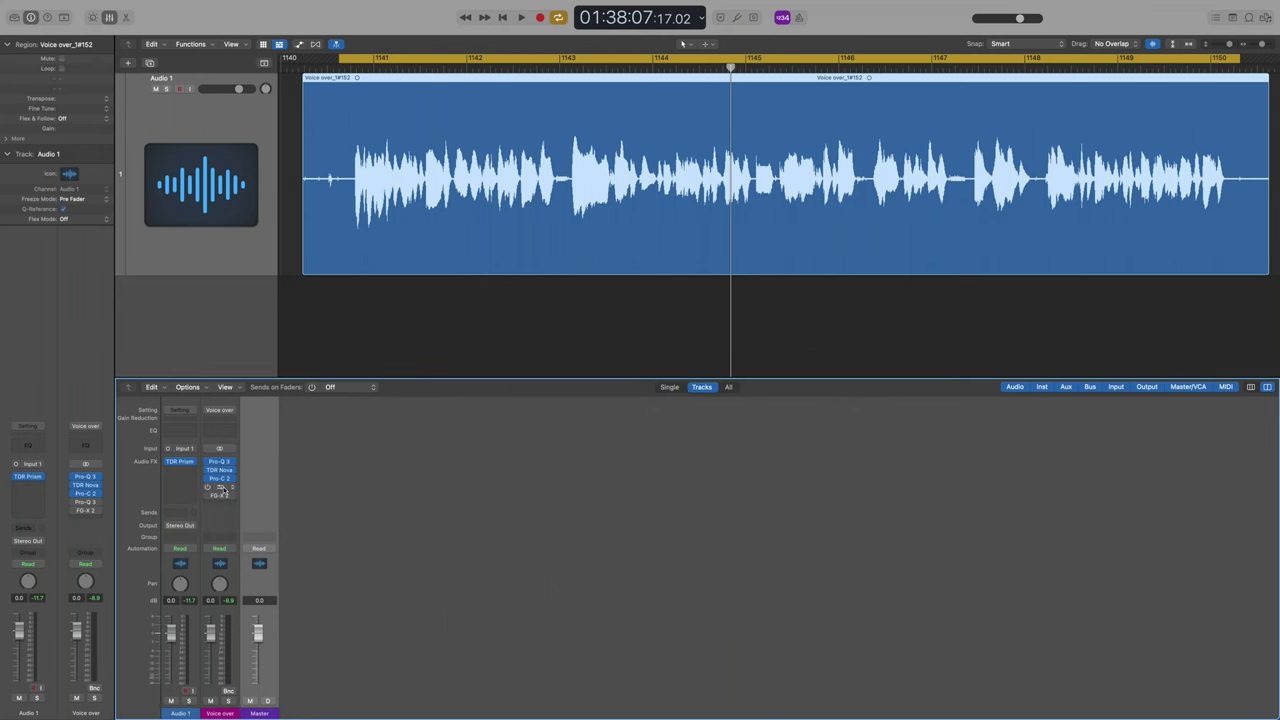
- Bring up the second Pro-Q 3 showing a low cut near 31 Hz and boost near 127 Hz
{"action": "left_click", "coordinate": [222, 490]}
{"action": "left_click", "coordinate": [222, 463]}
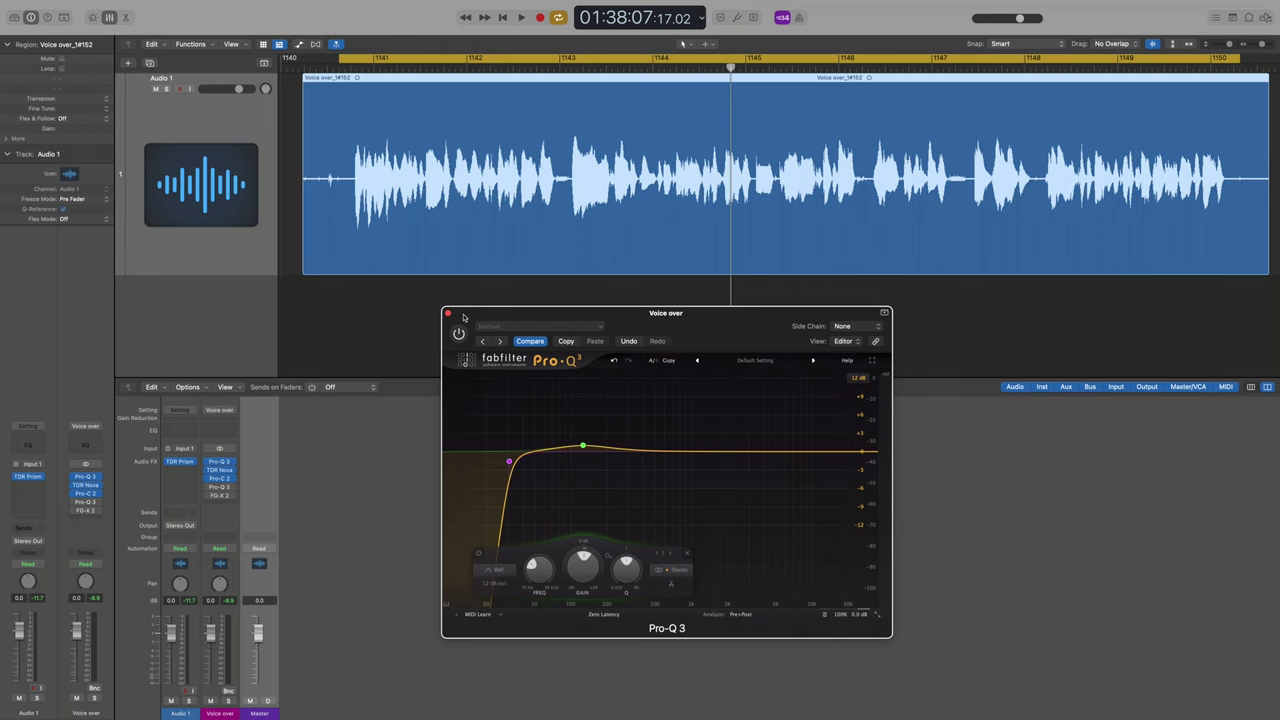
{"action": "left_click_drag", "start_coordinate": [485, 319], "coordinate": [444, 255]}
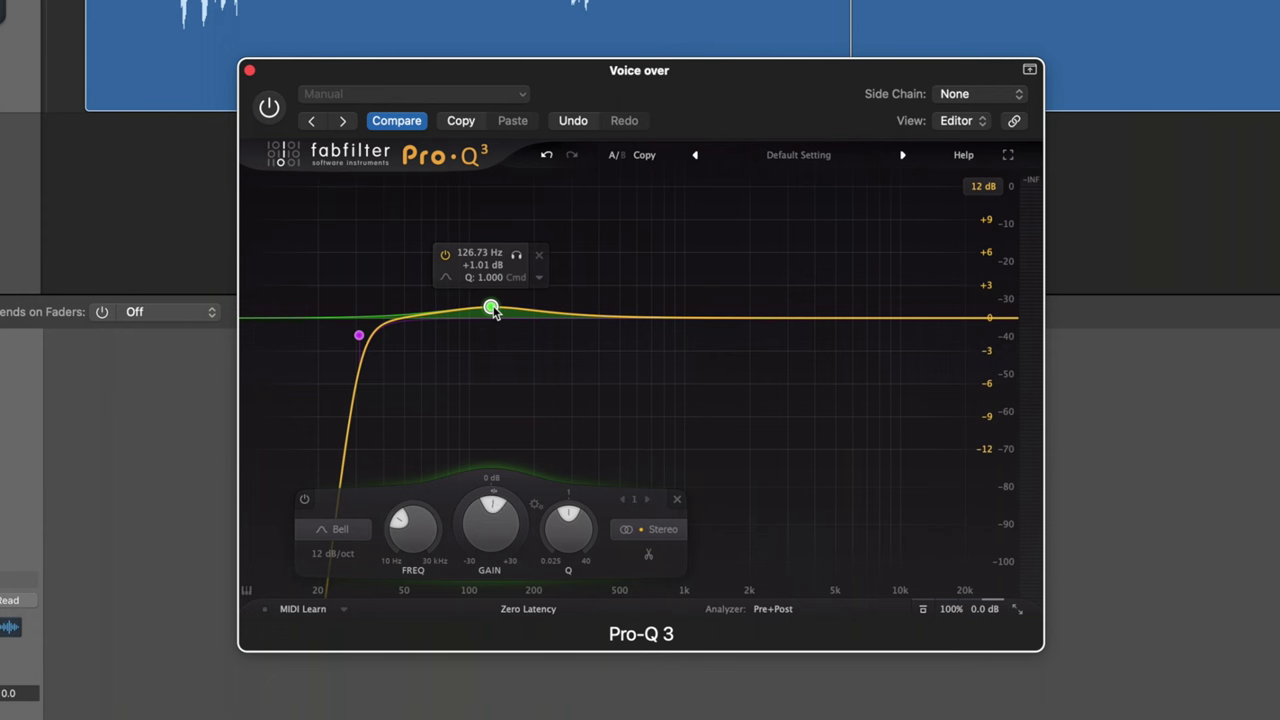
{"action": "mouse_move", "coordinate": [361, 338]}
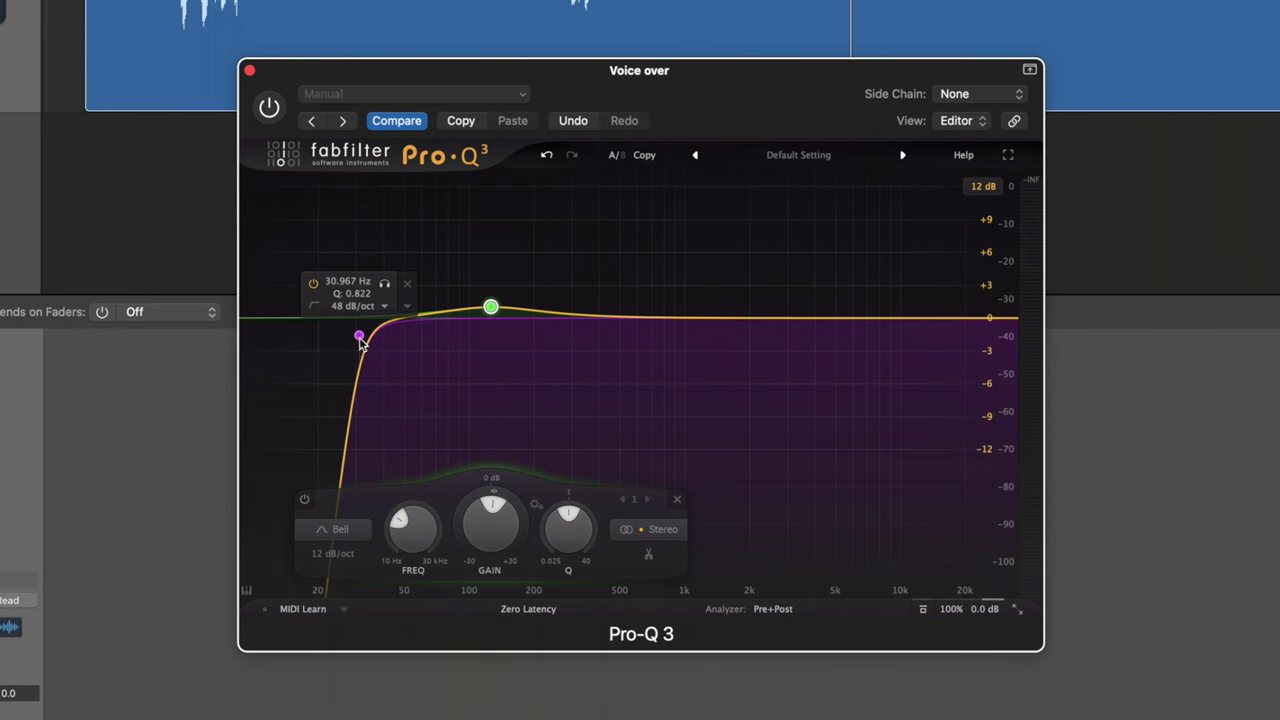
{"action": "mouse_move", "coordinate": [505, 312]}
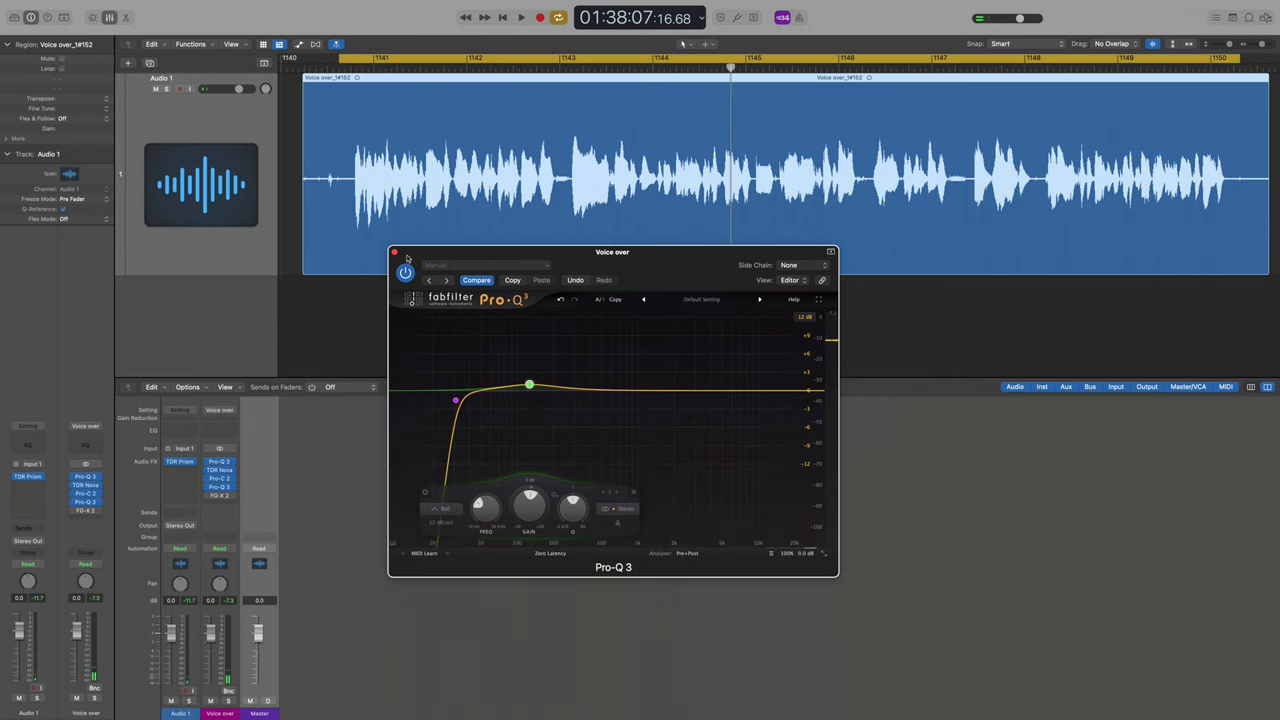
- Swap the Pro-Q 3 window for FG-X 2, adding 7.65 gain at a -0.01 ceiling
{"action": "left_click", "coordinate": [395, 252]}
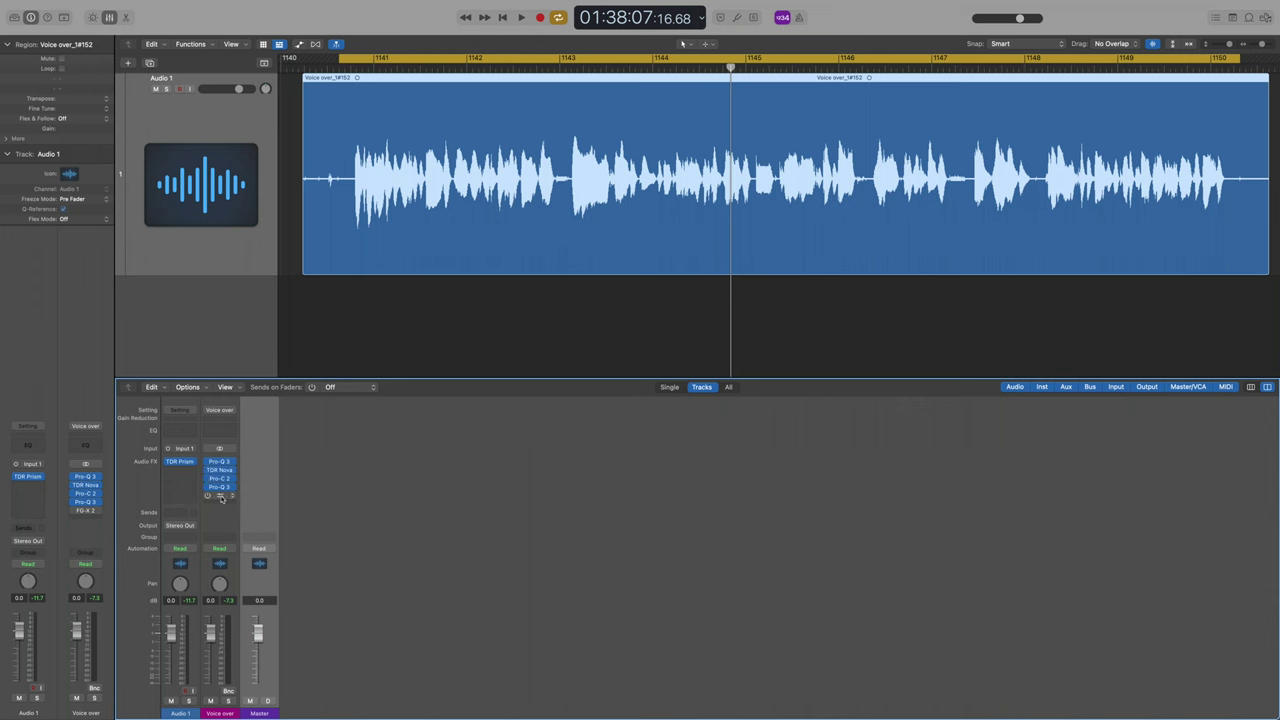
{"action": "left_click", "coordinate": [220, 495]}
{"action": "left_click_drag", "start_coordinate": [702, 150], "coordinate": [739, 294]}
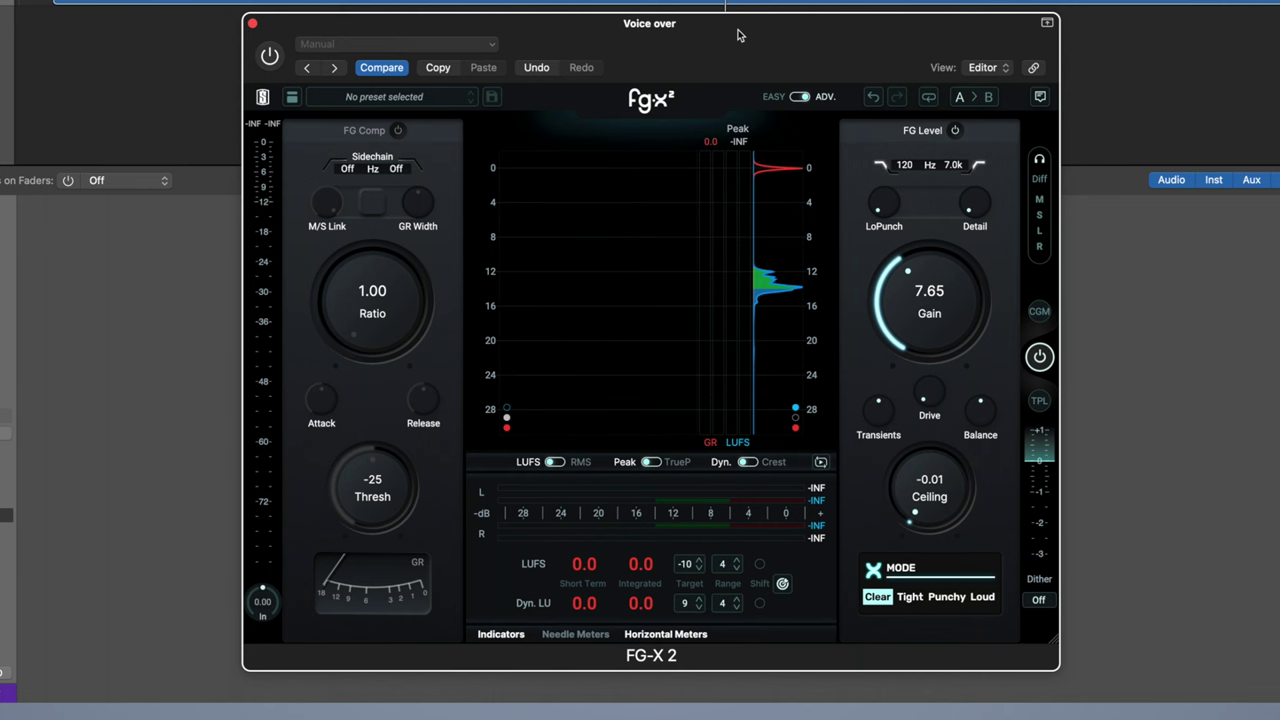
{"action": "mouse_move", "coordinate": [771, 170]}
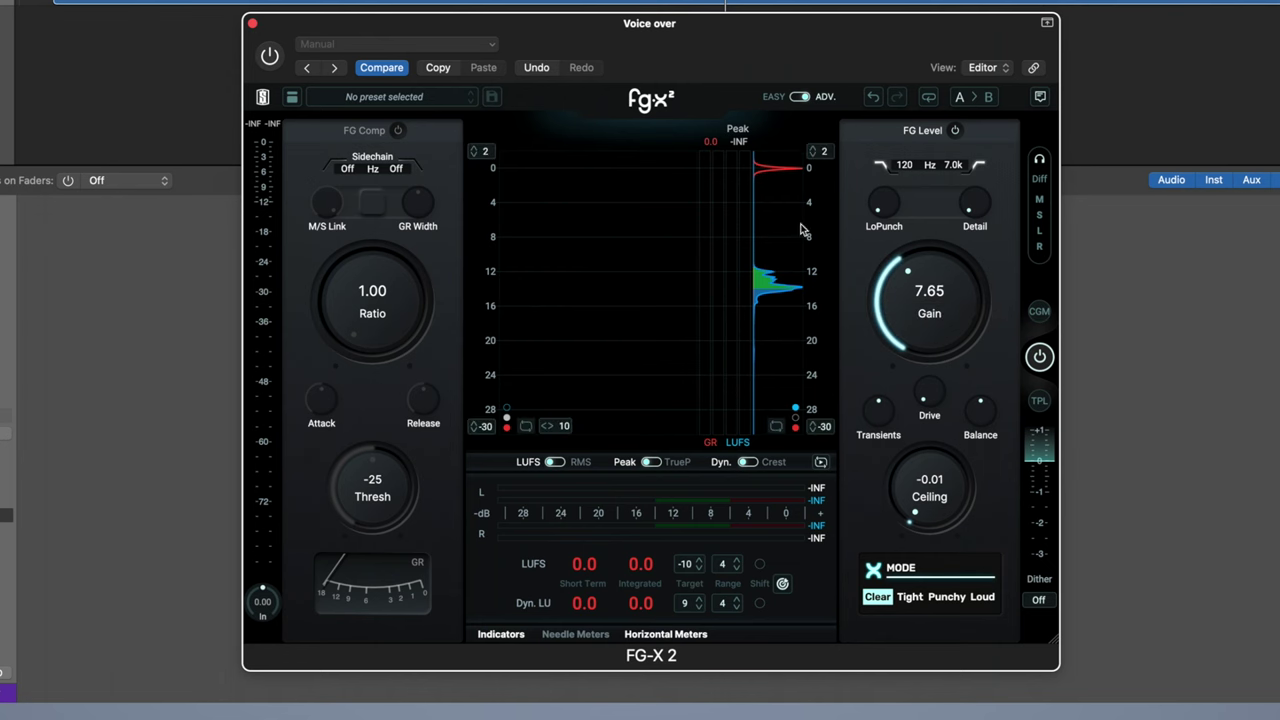
{"action": "left_click_drag", "start_coordinate": [784, 50], "coordinate": [724, 57]}
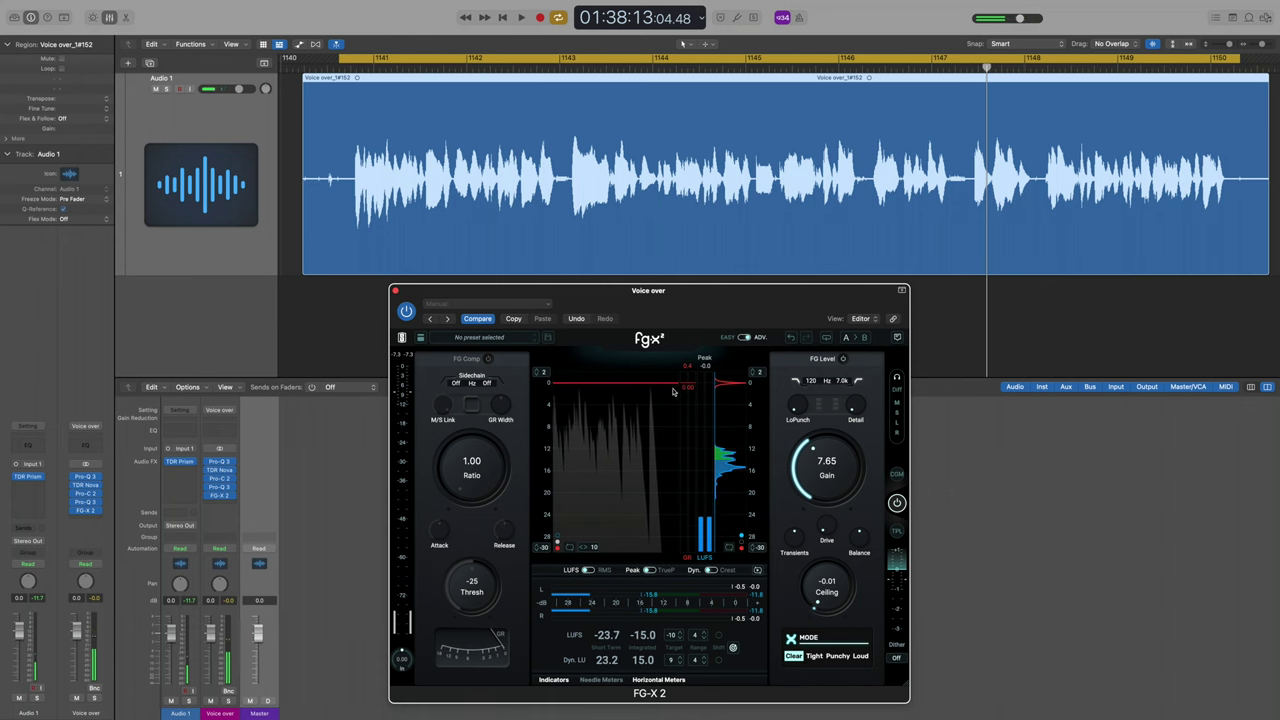
- Reset FG-X 2's loudness meters and play the voice-over, reaching -14.8 LUFS integrated
{"action": "left_click", "coordinate": [686, 391]}
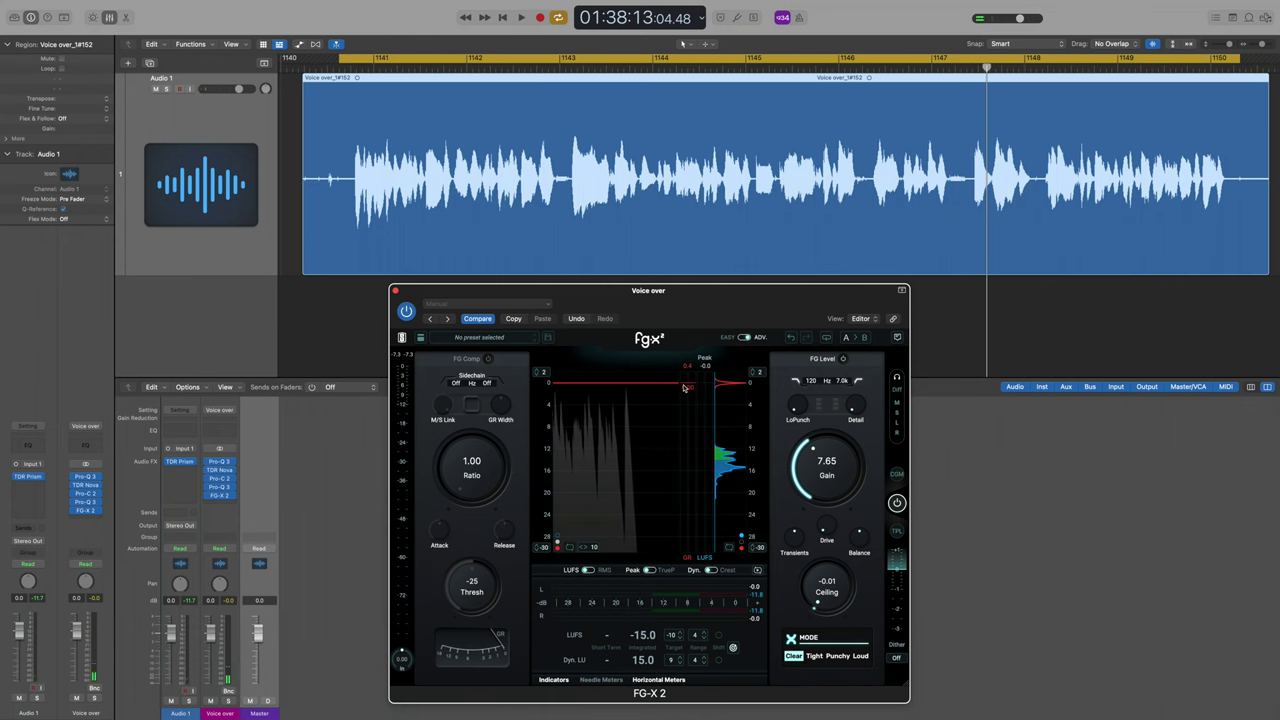
{"action": "left_click_drag", "start_coordinate": [672, 291], "coordinate": [692, 286]}
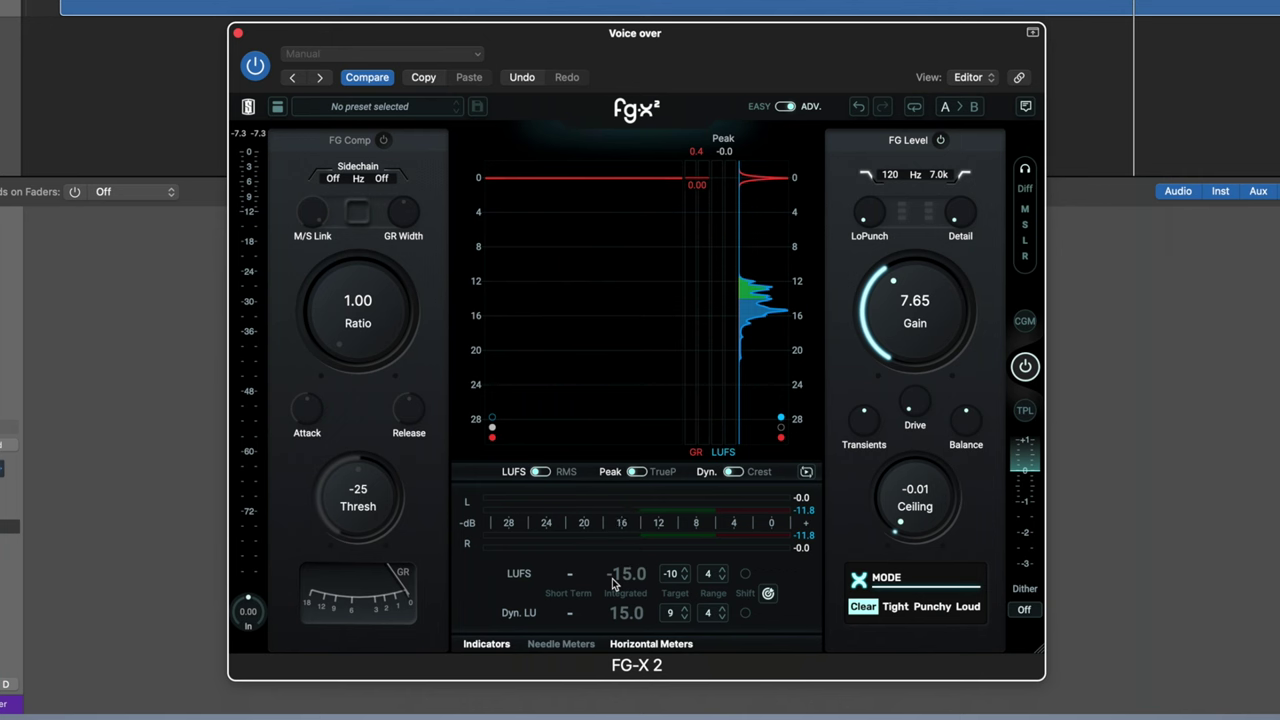
{"action": "key", "text": "space"}
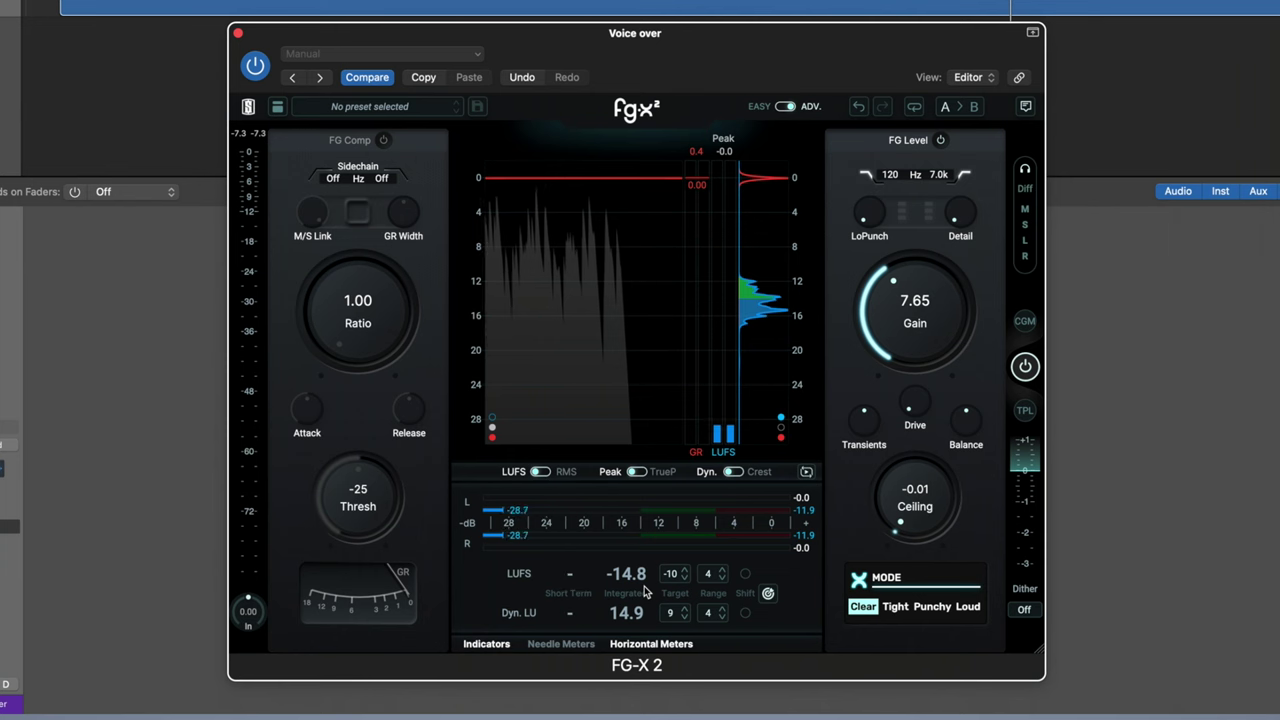
{"action": "key", "text": "space"}
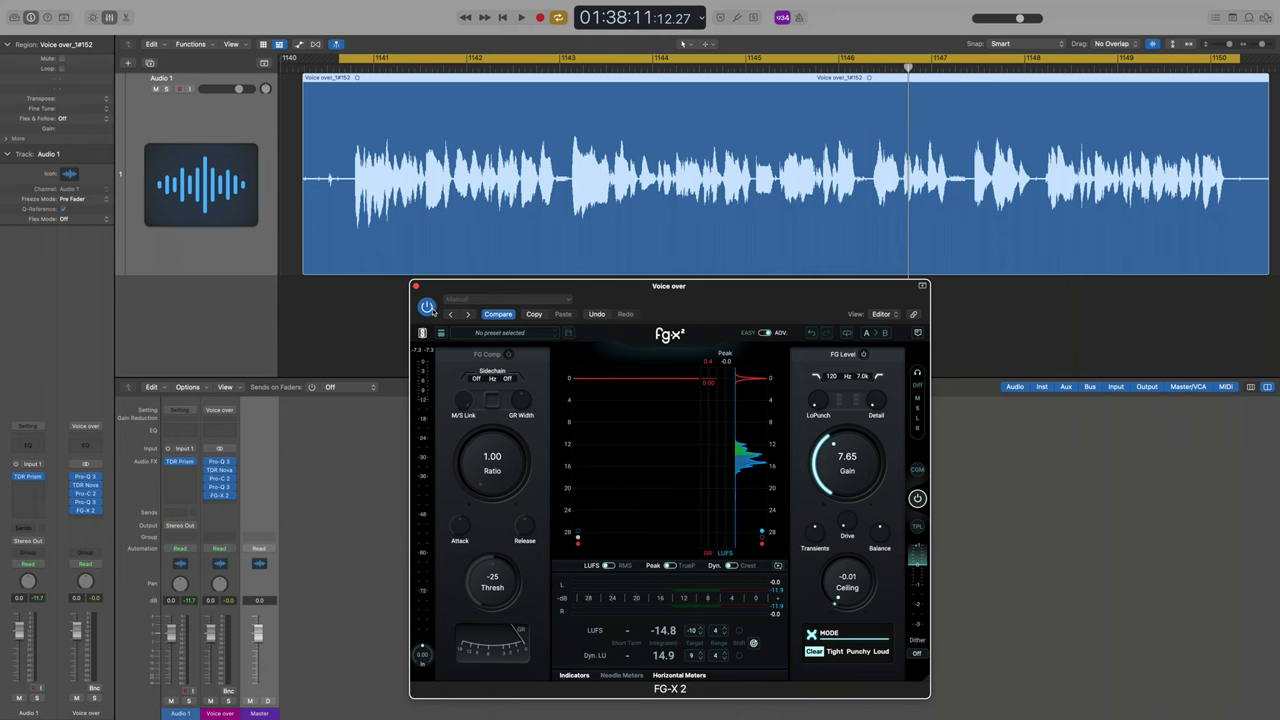
- Close FG-X 2 and A/B the voice-over with all five plugins bypassed, then re-enabled
{"action": "left_click", "coordinate": [416, 286]}
{"action": "left_click", "coordinate": [208, 487], "text": "alt"}
{"action": "key", "text": "space"}
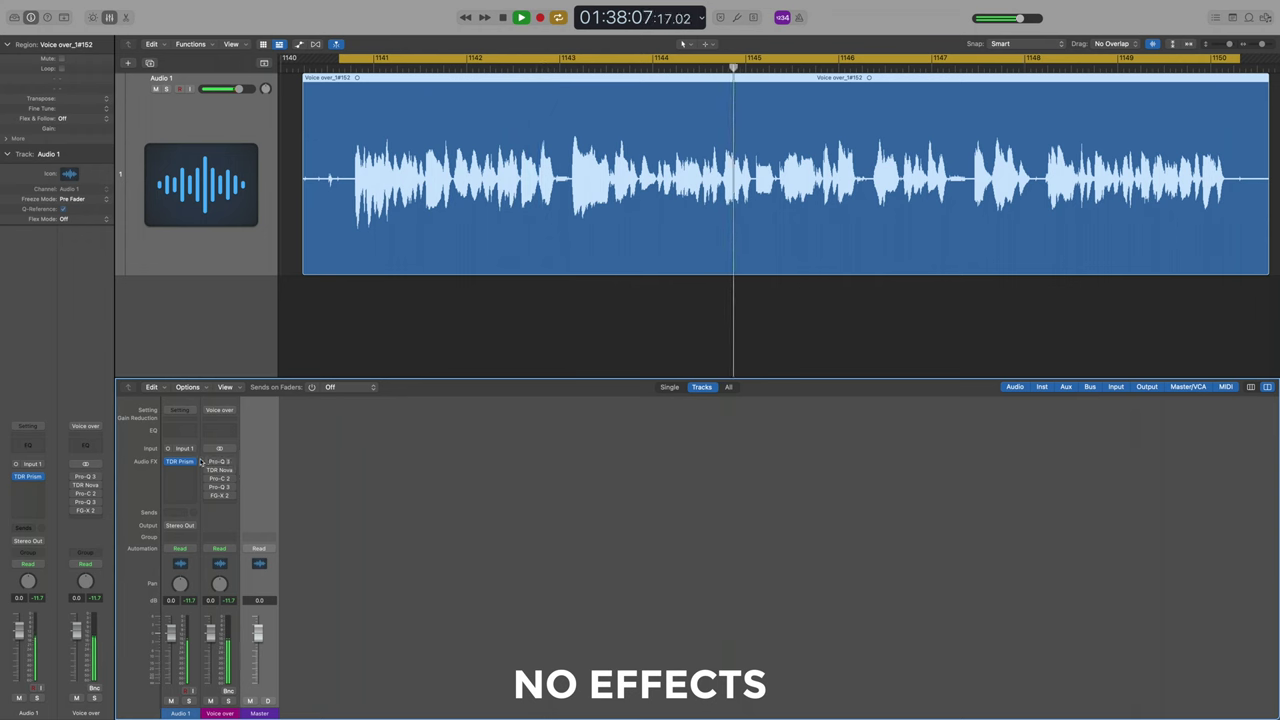
{"action": "mouse_move", "coordinate": [210, 462]}
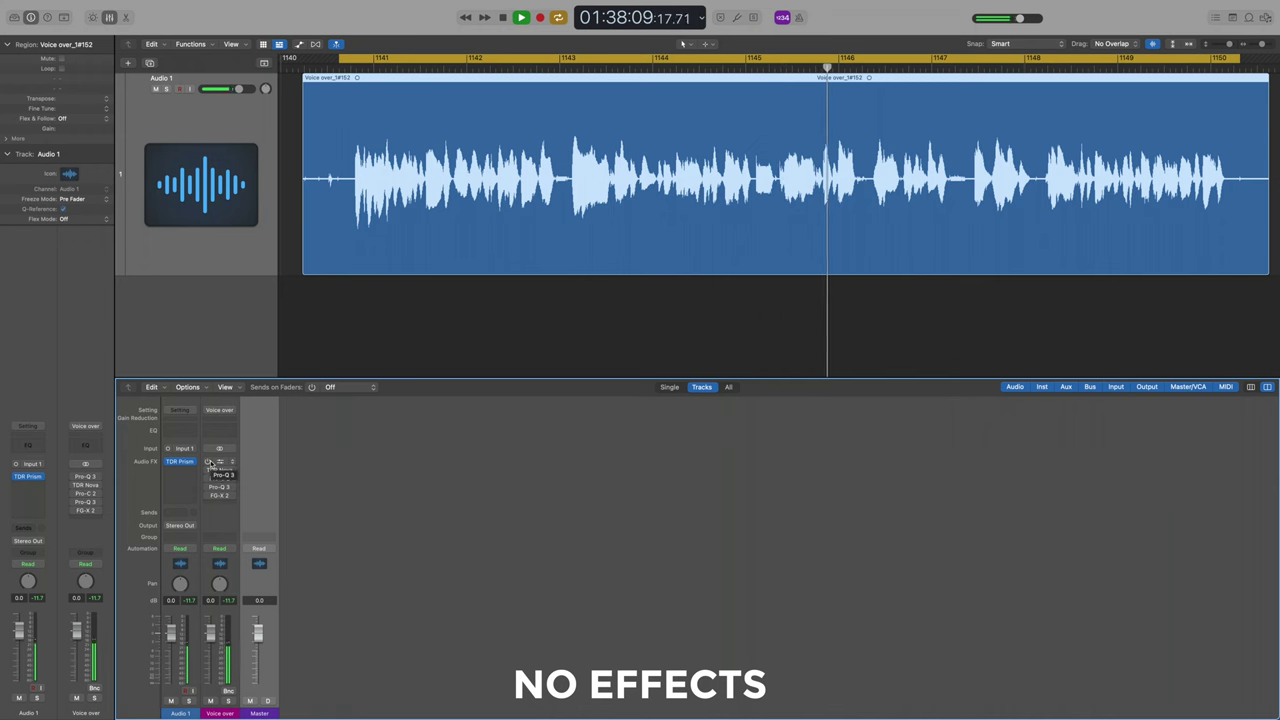
{"action": "left_click_drag", "start_coordinate": [210, 462], "coordinate": [210, 488]}
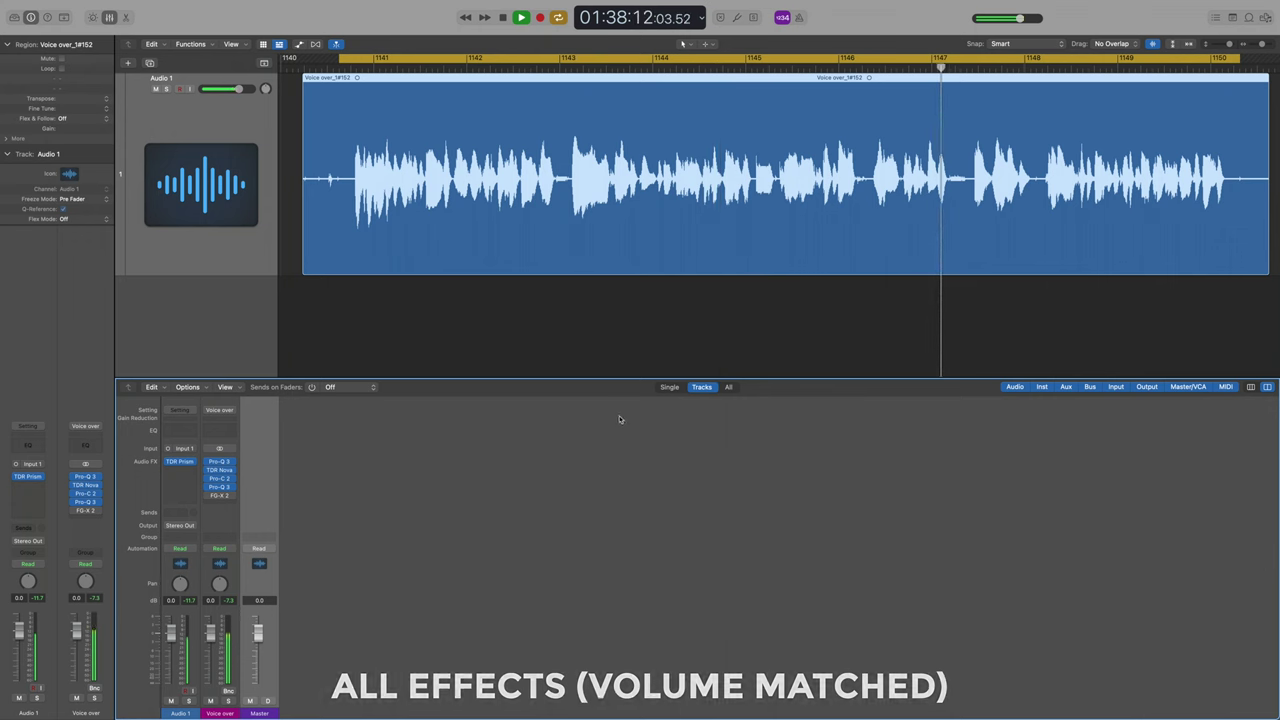
{"action": "key", "text": "space"}
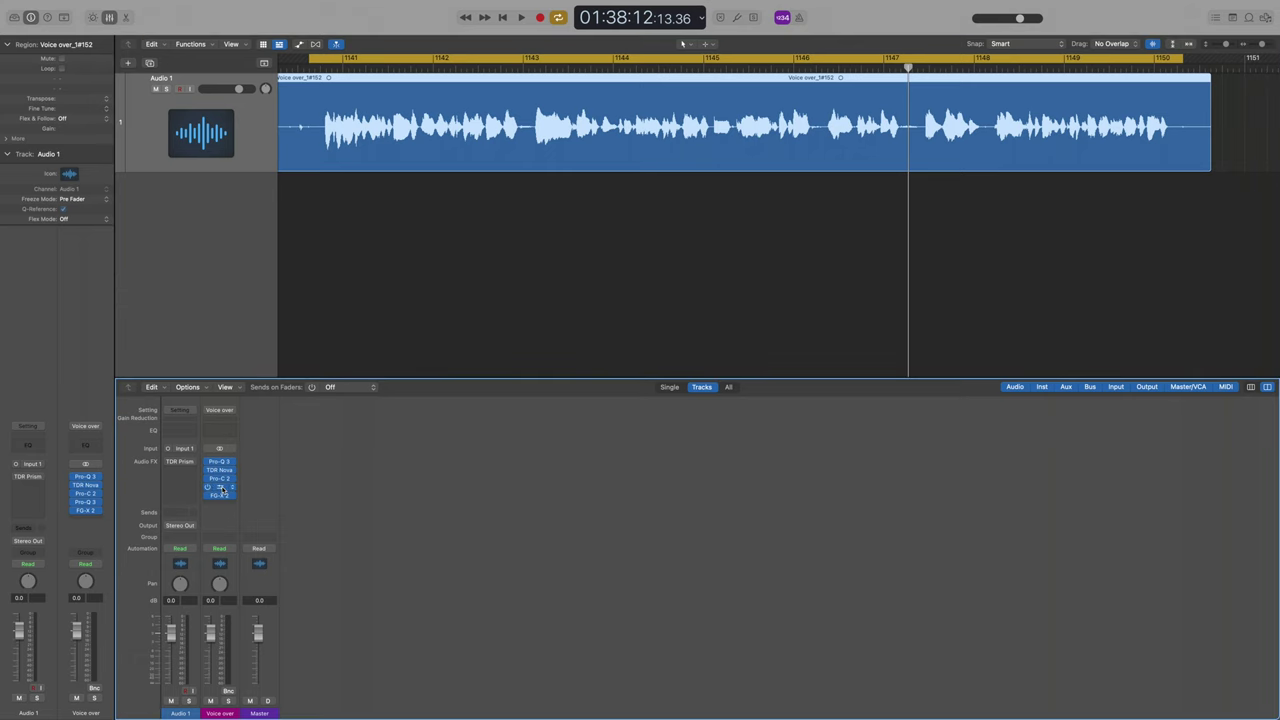
- Drag the second Pro-Q 3 below FG-X 2 in the Voice over chain and play it back
{"action": "left_click", "coordinate": [221, 490]}
{"action": "left_click_drag", "start_coordinate": [221, 490], "coordinate": [225, 494]}
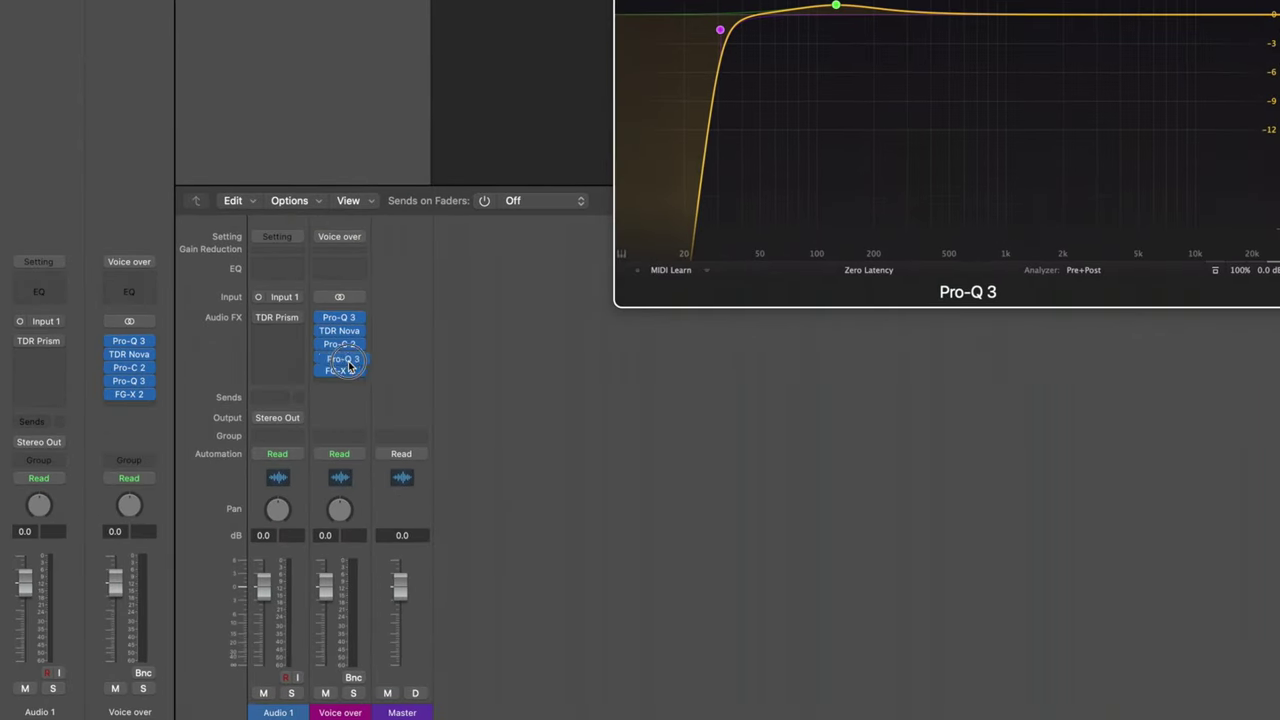
{"action": "left_click_drag", "start_coordinate": [347, 367], "coordinate": [350, 384]}
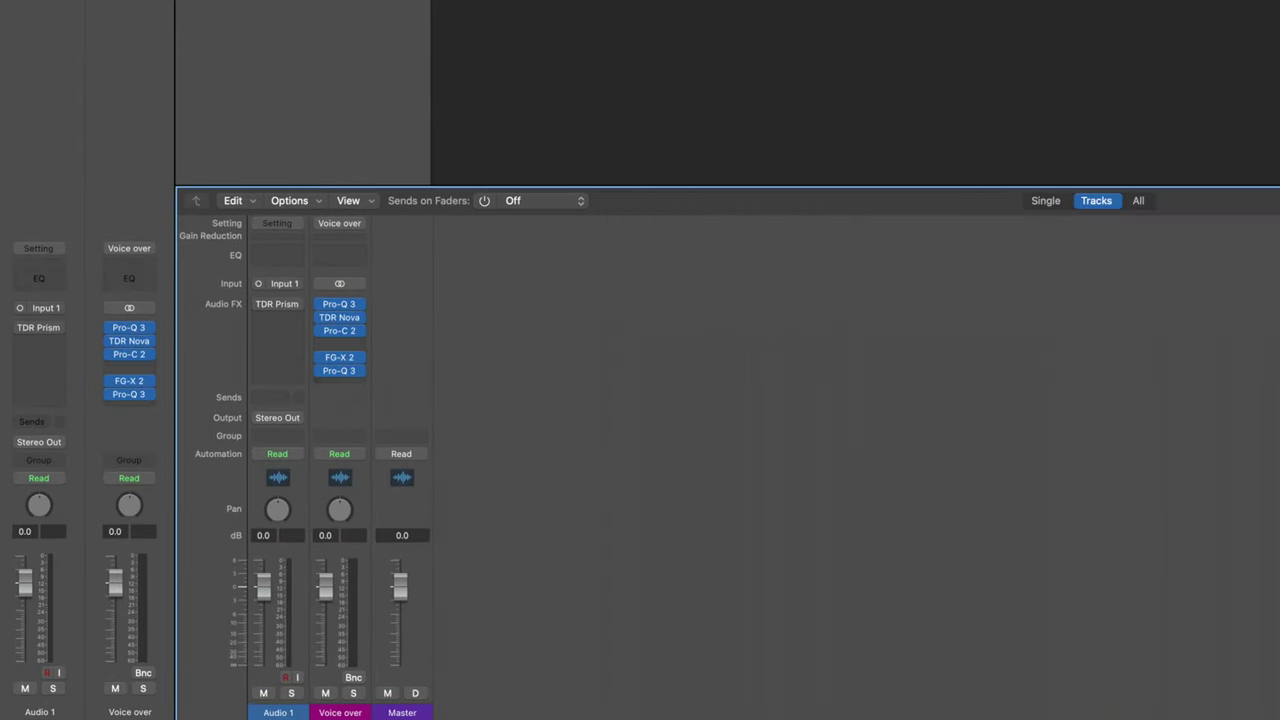
{"action": "key", "text": "space"}
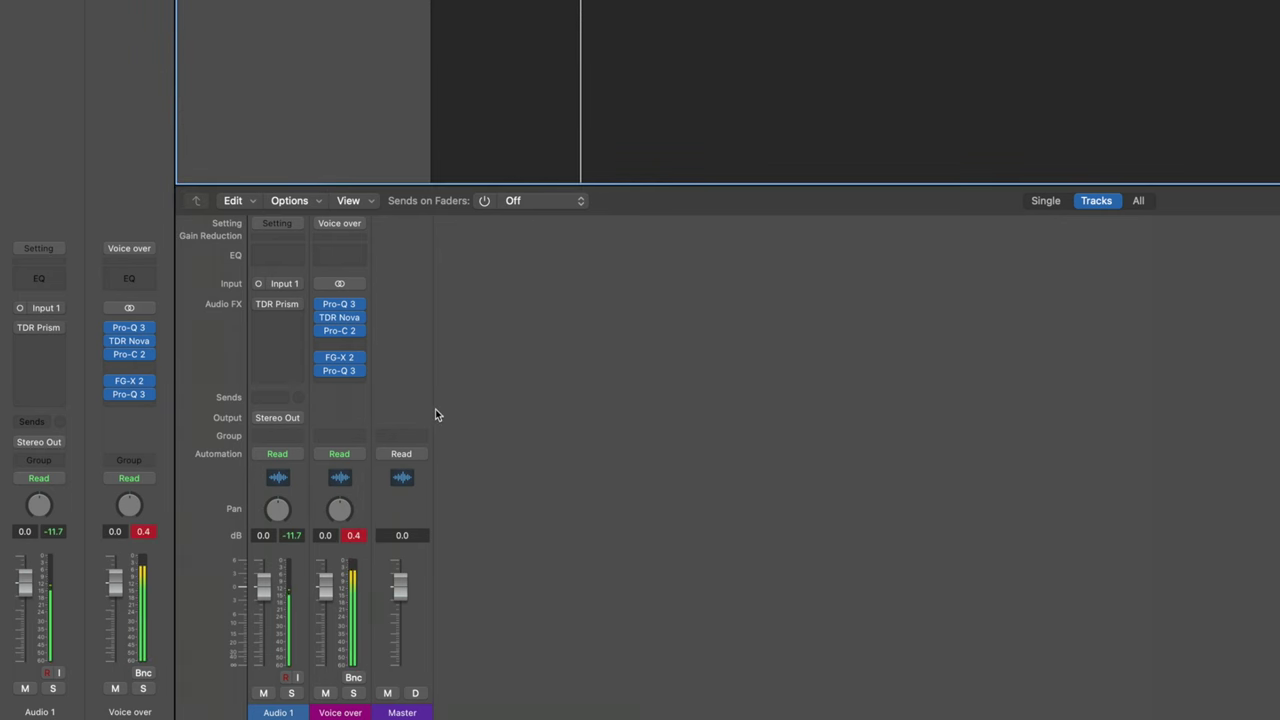